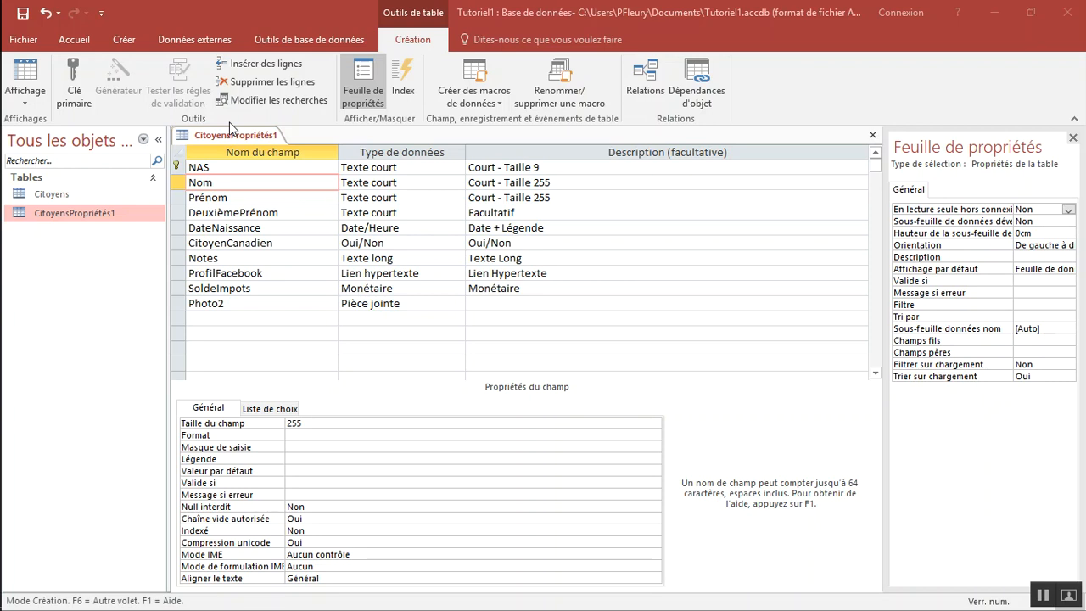
# - Examine the properties of the NAS, Nom, Prénom and DeuxièmePrénom fields, including the Null interdit setting of DeuxièmePrénom
pyautogui.click(254, 167)
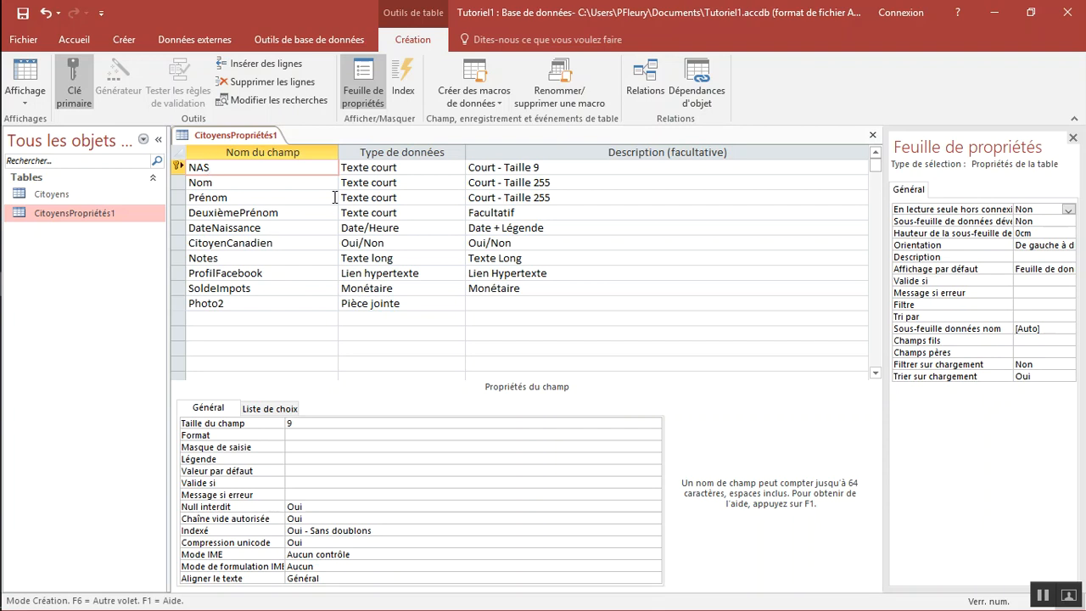
pyautogui.click(288, 181)
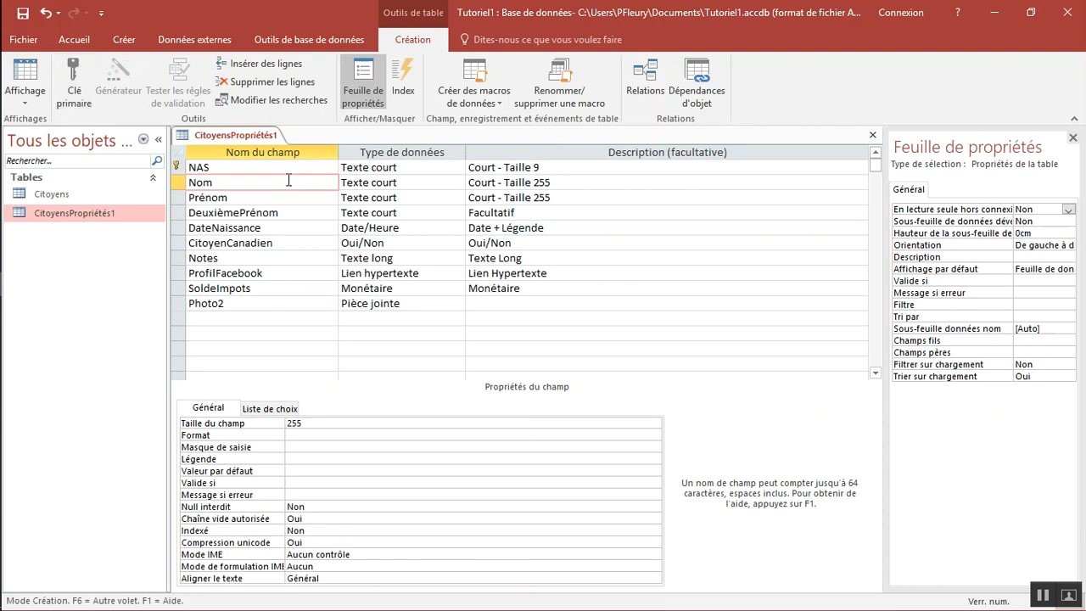
pyautogui.click(227, 165)
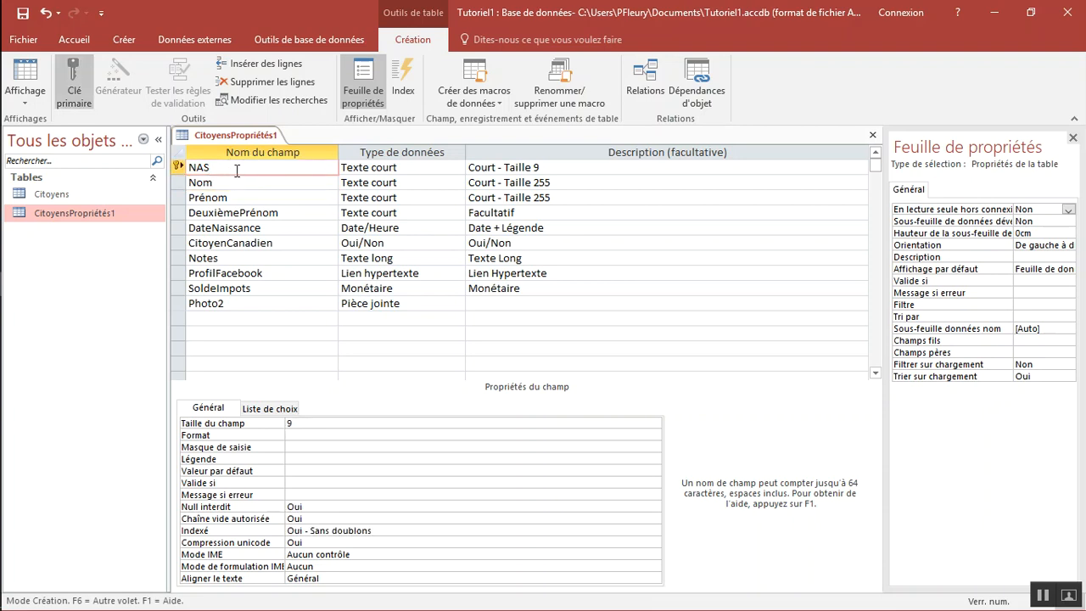
pyautogui.click(238, 183)
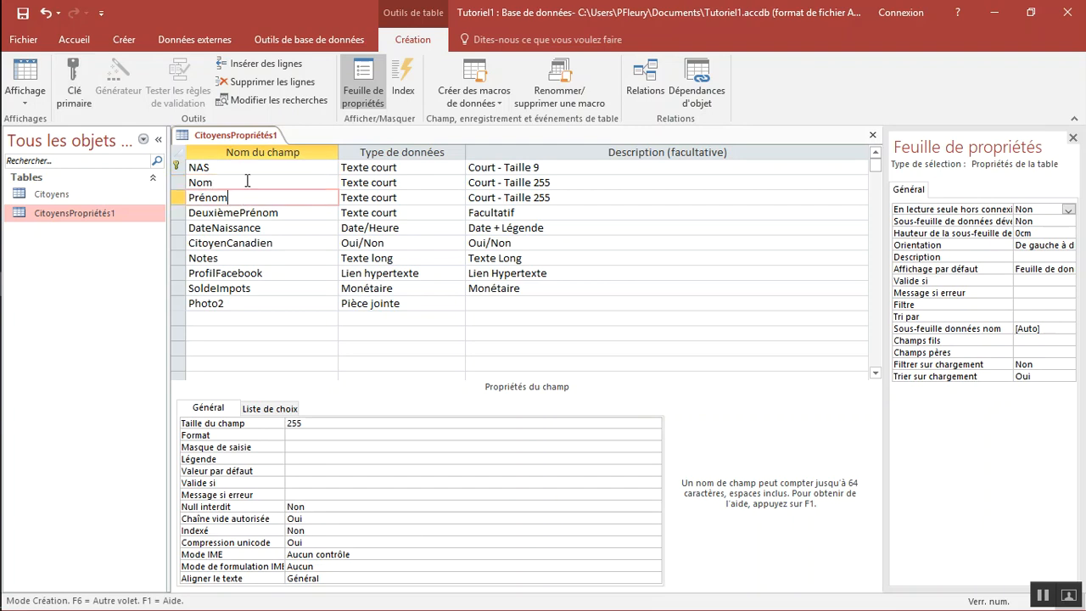
pyautogui.click(258, 212)
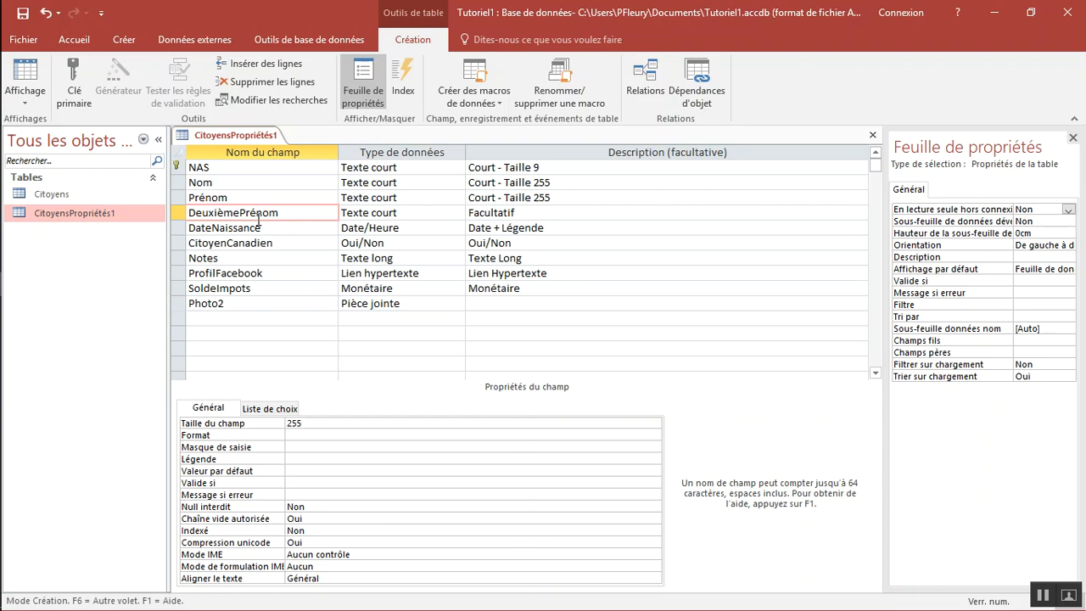
pyautogui.click(480, 213)
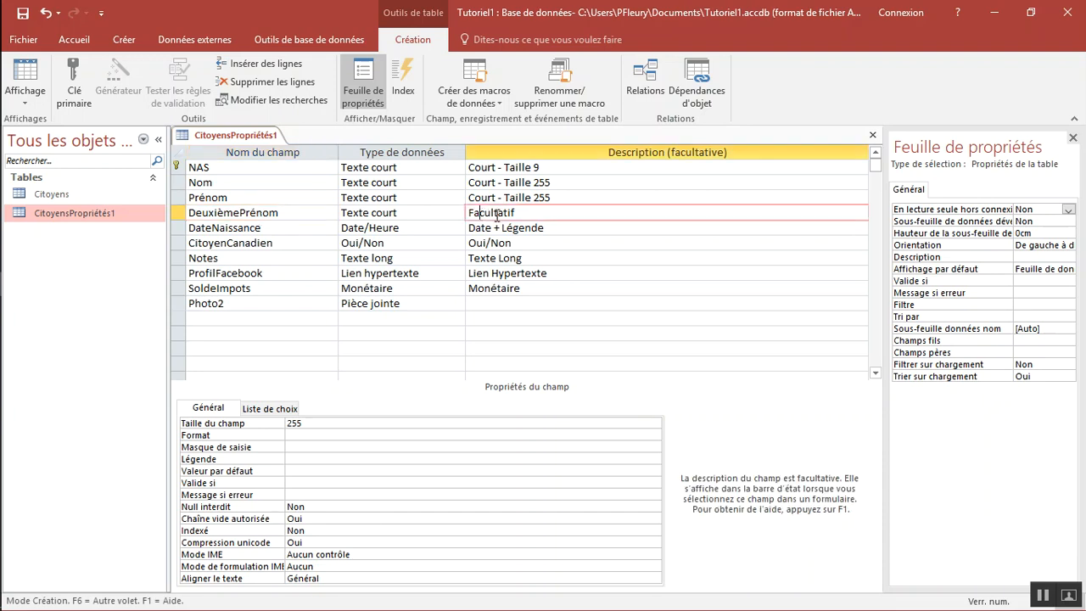
pyautogui.click(311, 223)
pyautogui.click(309, 214)
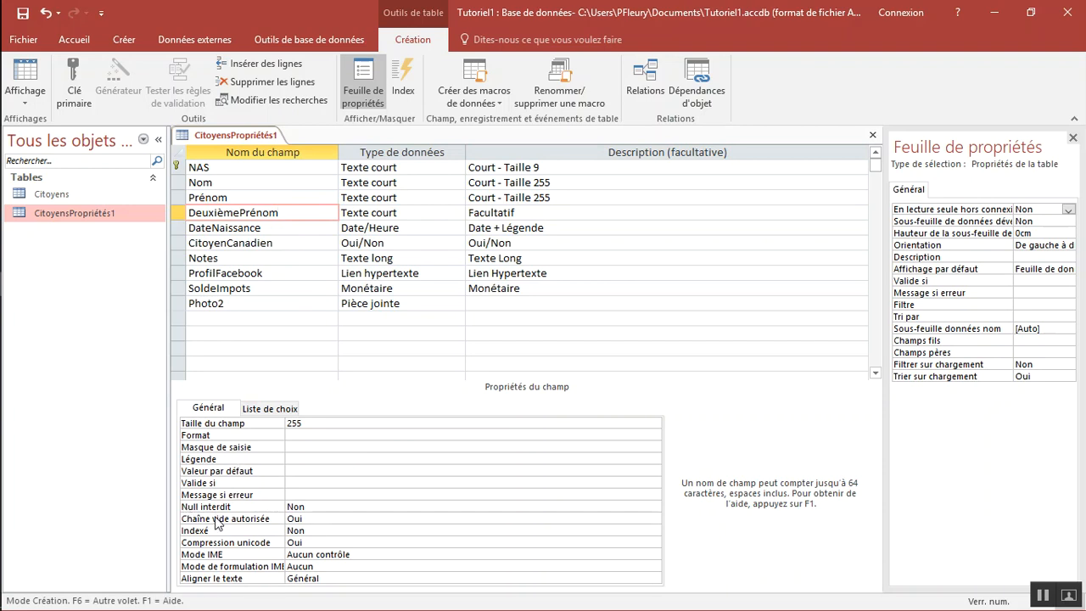
pyautogui.click(292, 507)
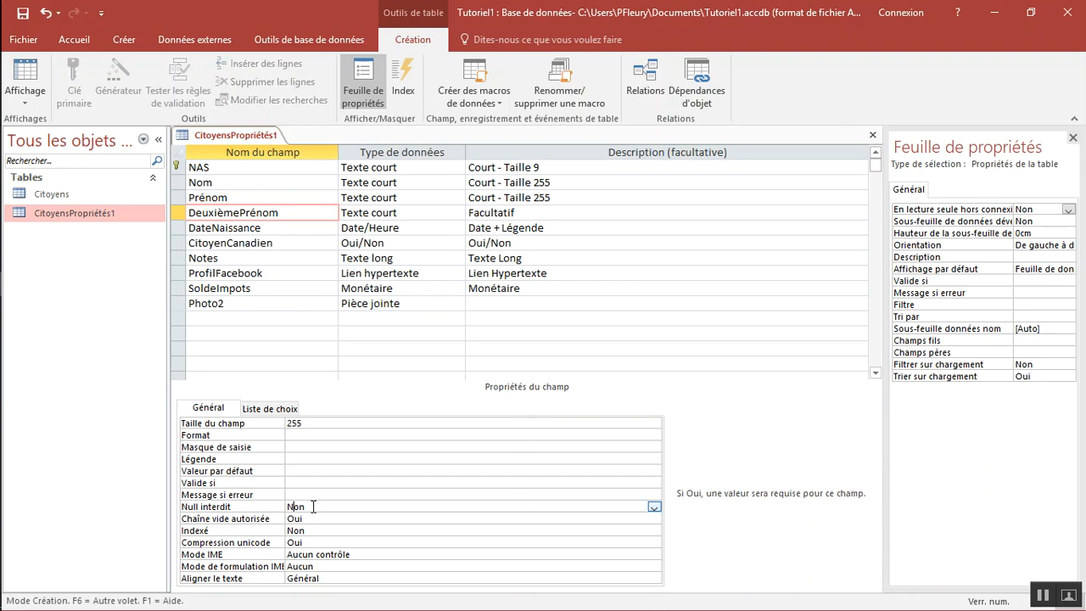
# - Make the Nom field mandatory by setting its Null interdit property to Oui
pyautogui.click(235, 186)
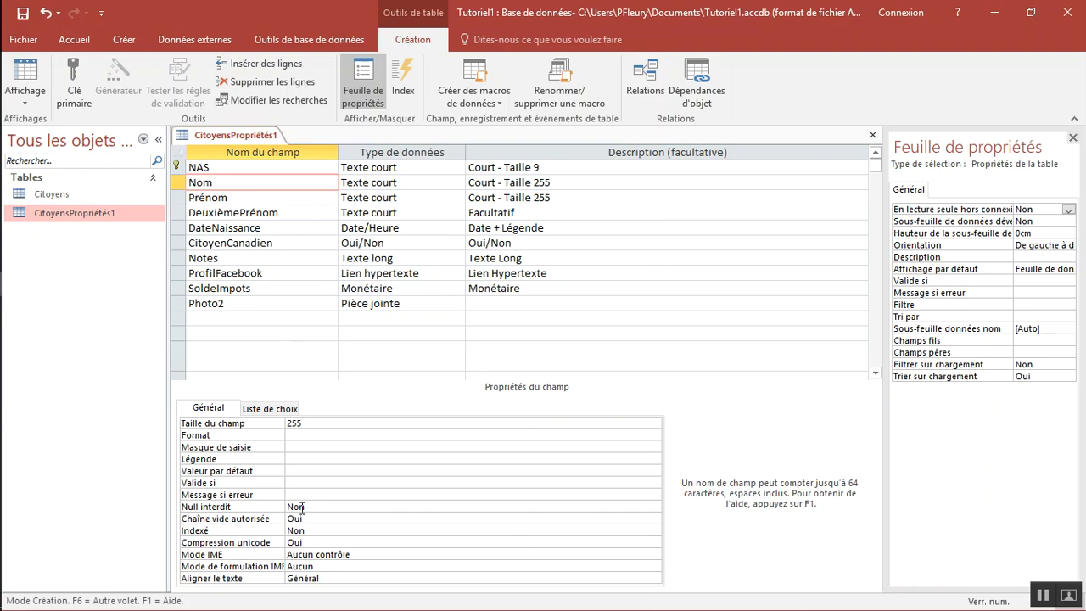
pyautogui.click(309, 507)
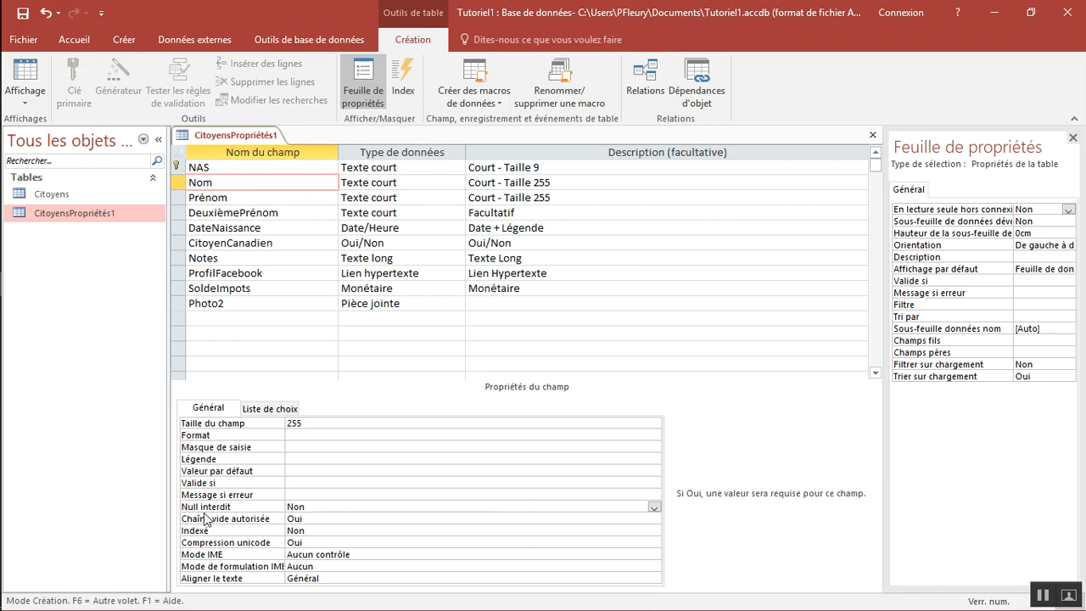
pyautogui.click(653, 509)
pyautogui.click(617, 518)
# - Make the Prénom field mandatory by setting its Null interdit property to Oui
pyautogui.click(300, 198)
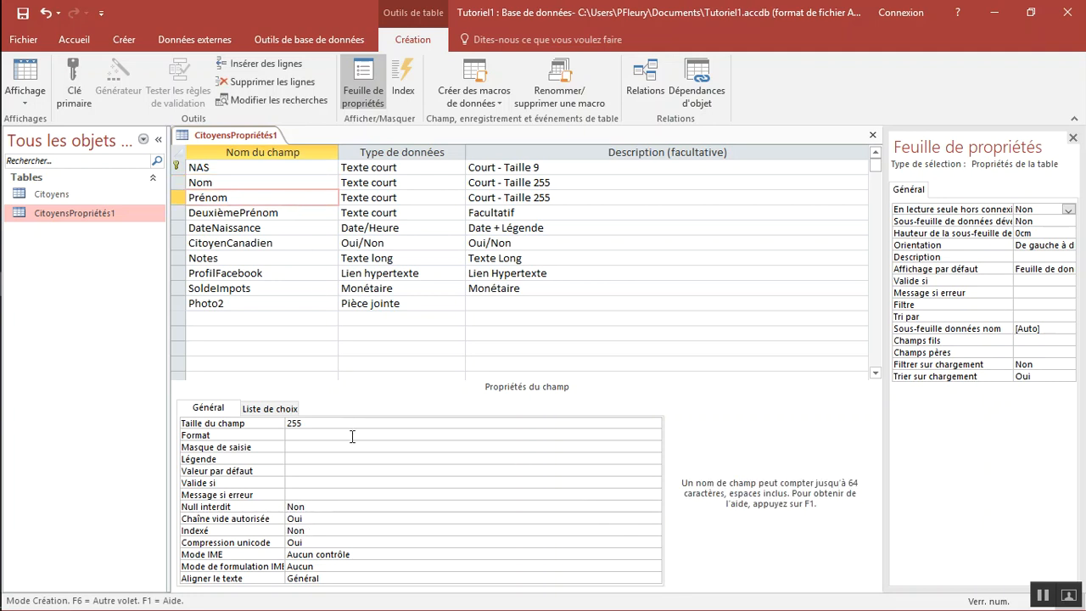
pyautogui.click(335, 508)
pyautogui.click(654, 507)
pyautogui.click(631, 518)
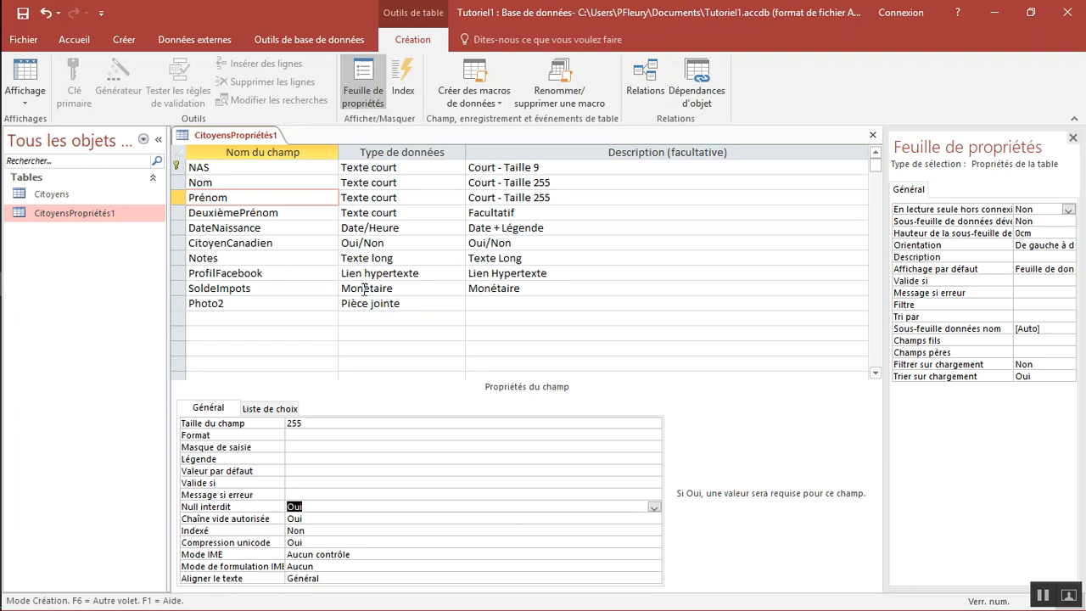
# - Save the CitoyensPropriétés1 table design and display the table in datasheet view
pyautogui.click(242, 212)
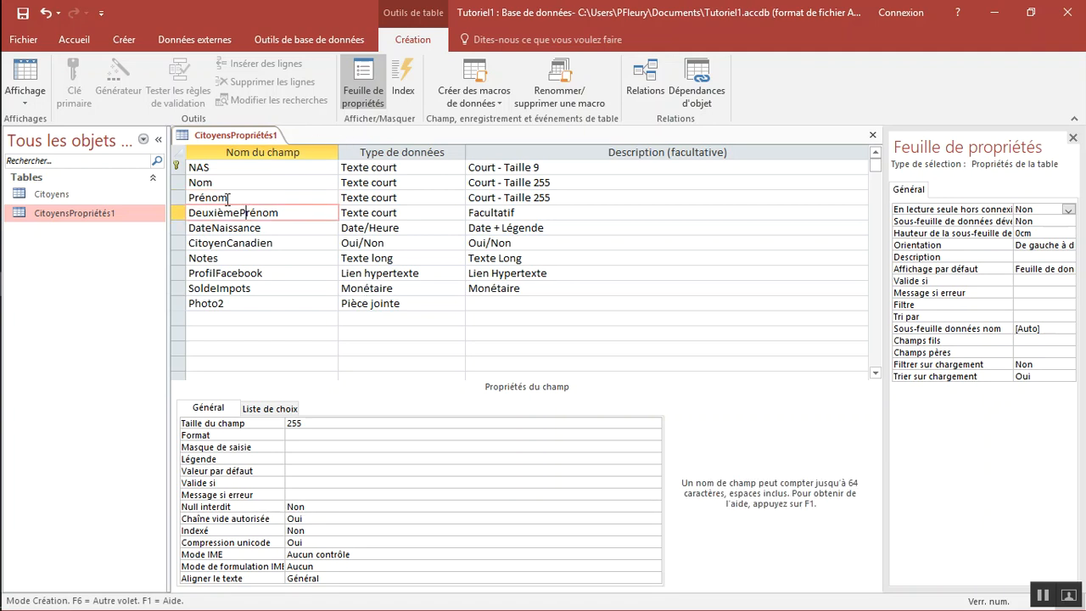
pyautogui.click(25, 78)
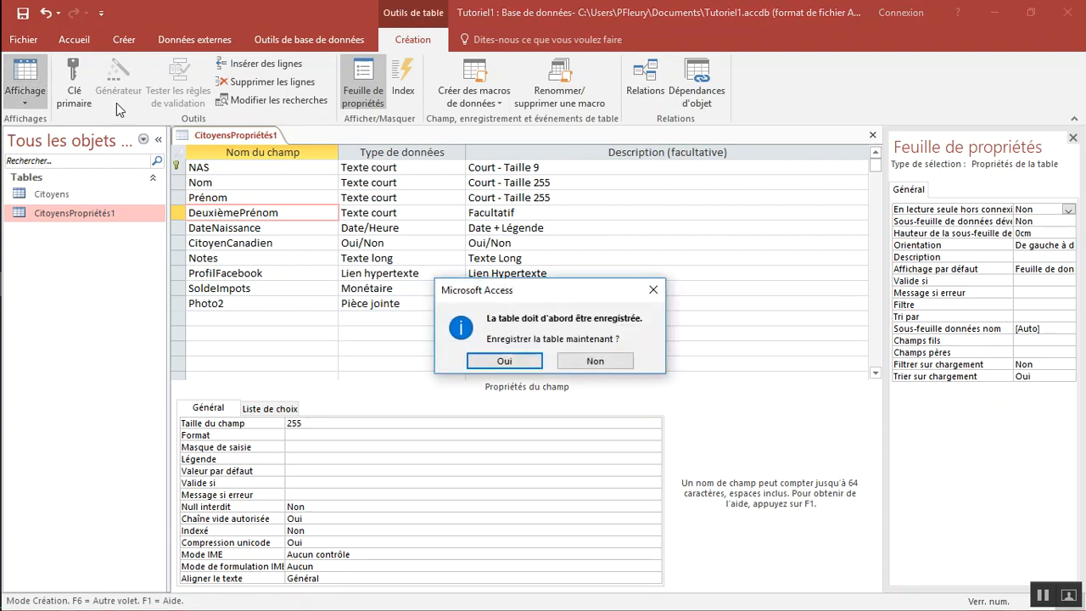
pyautogui.click(509, 360)
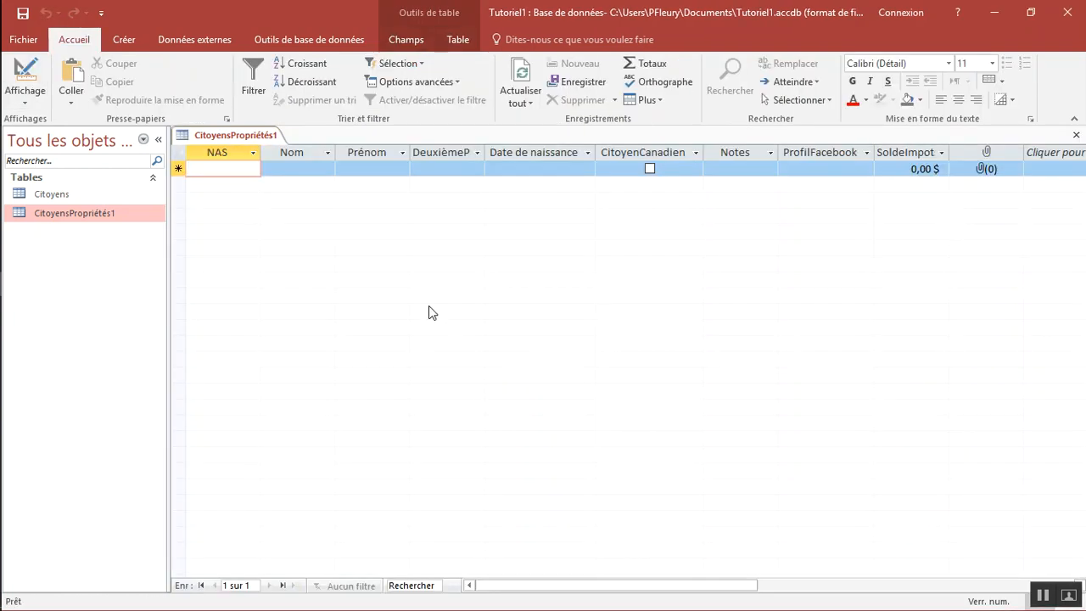
# - Enter a social insurance number in the new record's NAS field and try to complete the record with all other fields empty
pyautogui.write('123123123')
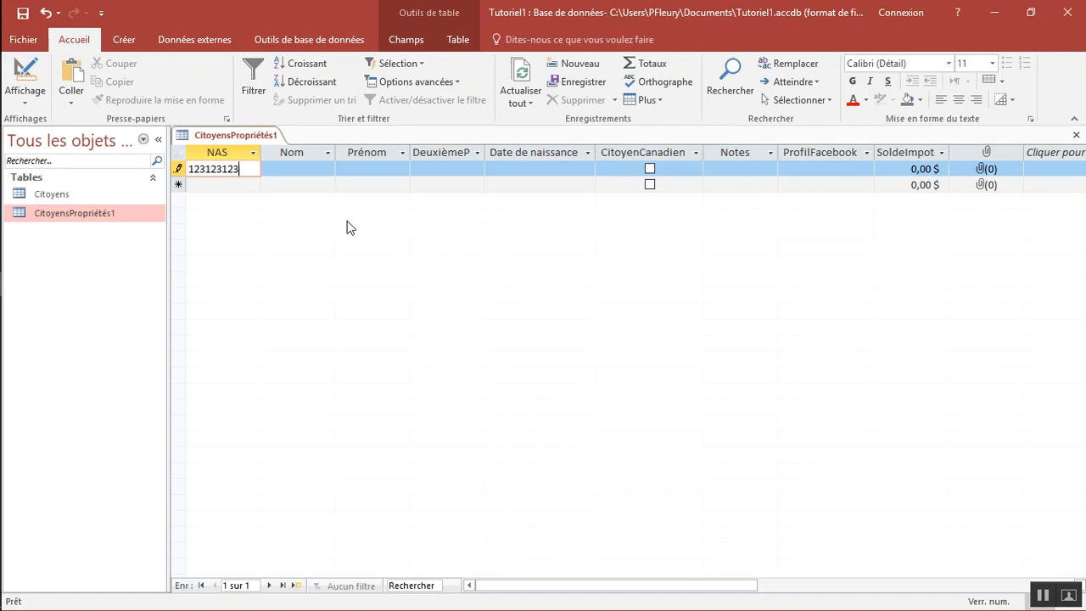
pyautogui.press('Tab')
pyautogui.press('Tab')
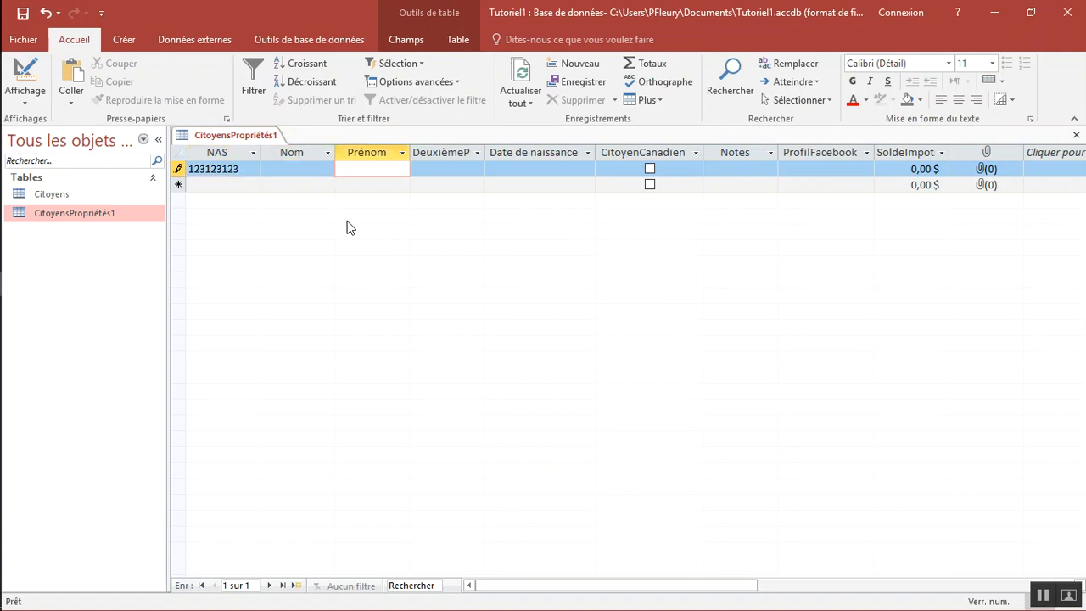
pyautogui.press('Tab')
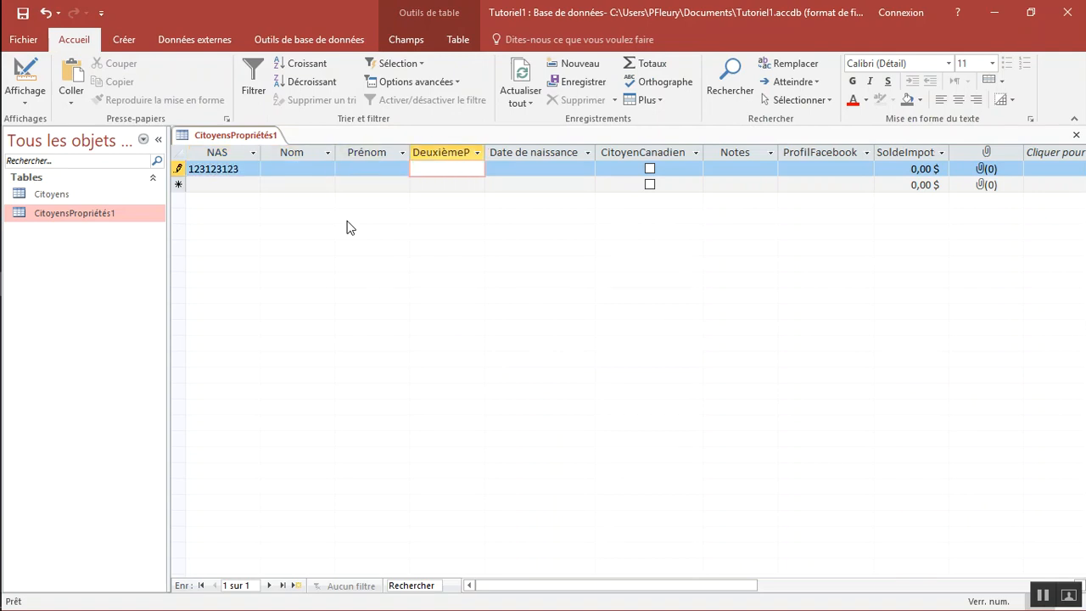
pyautogui.press('Tab')
pyautogui.press('Tab')
pyautogui.press('Tab')
pyautogui.press('Tab')
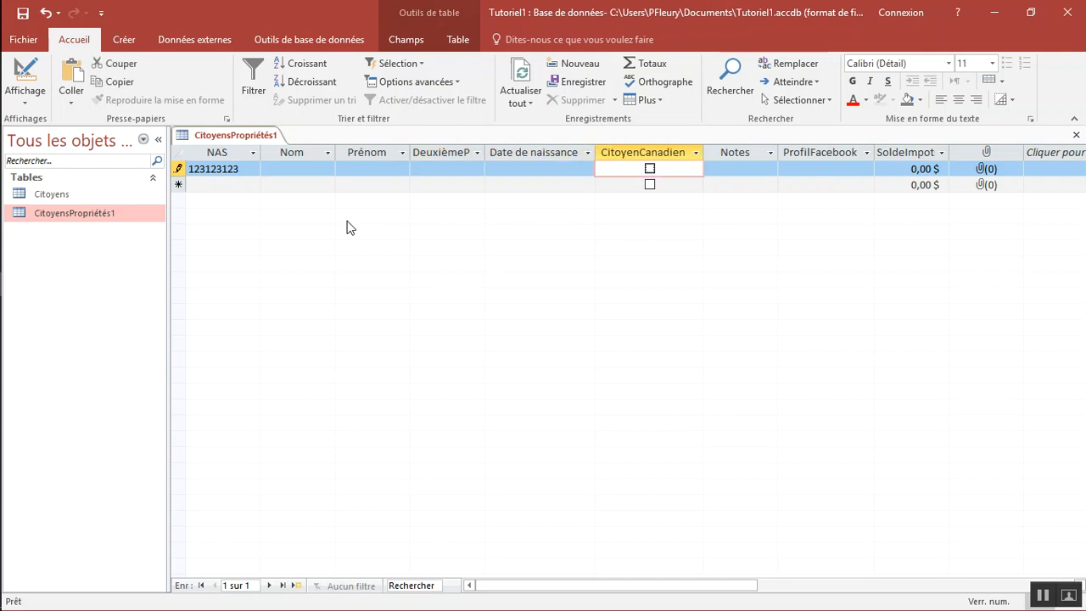
pyautogui.press('Tab')
pyautogui.press('Tab')
pyautogui.press('Tab')
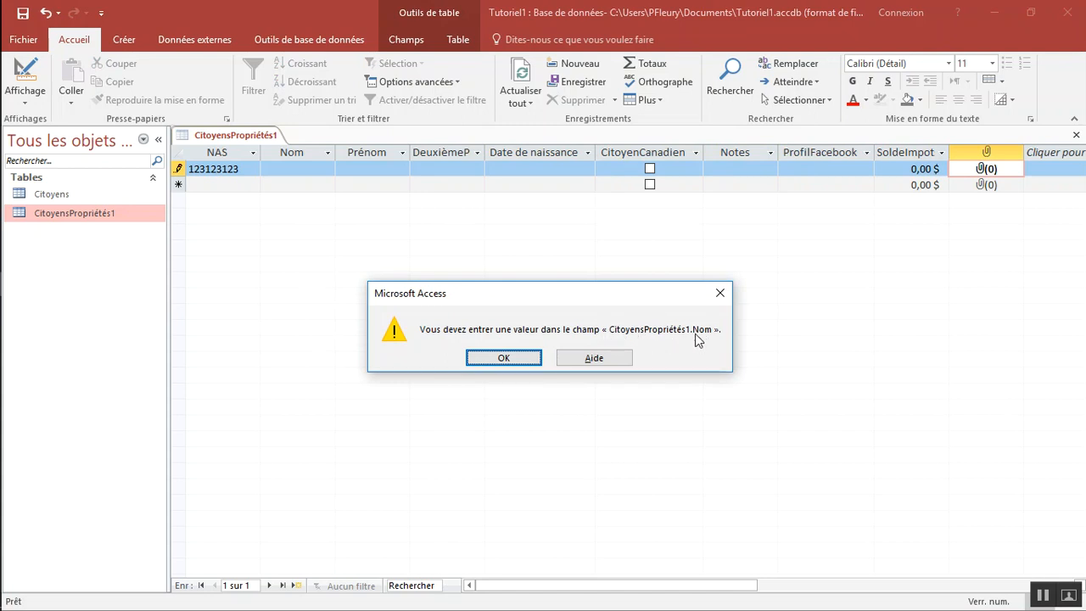
# - Dismiss the warning, enter a last name in the Nom field, and try to complete the record without a Prénom
pyautogui.click(501, 359)
pyautogui.click(318, 171)
pyautogui.write('Philippe')
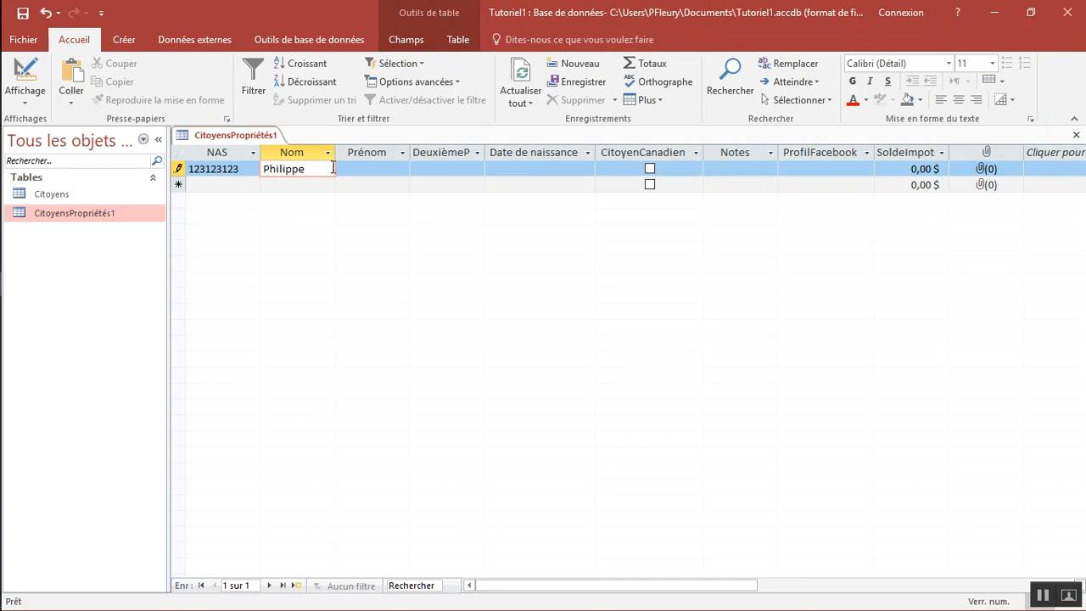
pyautogui.press('Tab')
pyautogui.press('Tab')
pyautogui.press('Tab')
pyautogui.press('Tab')
pyautogui.press('Tab')
pyautogui.press('Tab')
pyautogui.press('Tab')
pyautogui.press('Tab')
pyautogui.press('Tab')
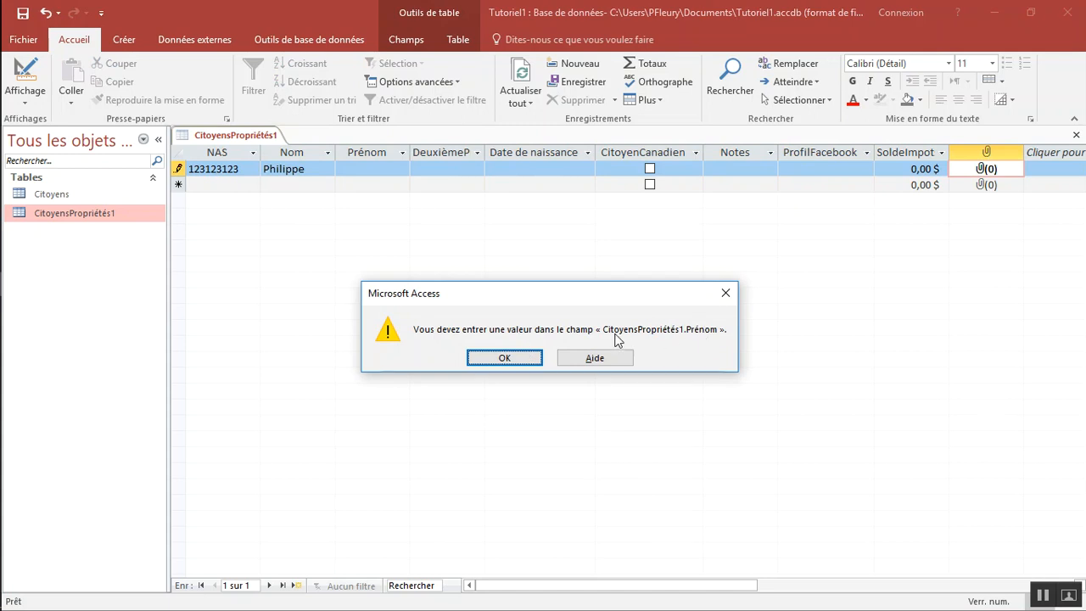
# - Dismiss the missing-value warning and enter the citizen's first name in the Prénom field
pyautogui.click(520, 356)
pyautogui.click(381, 172)
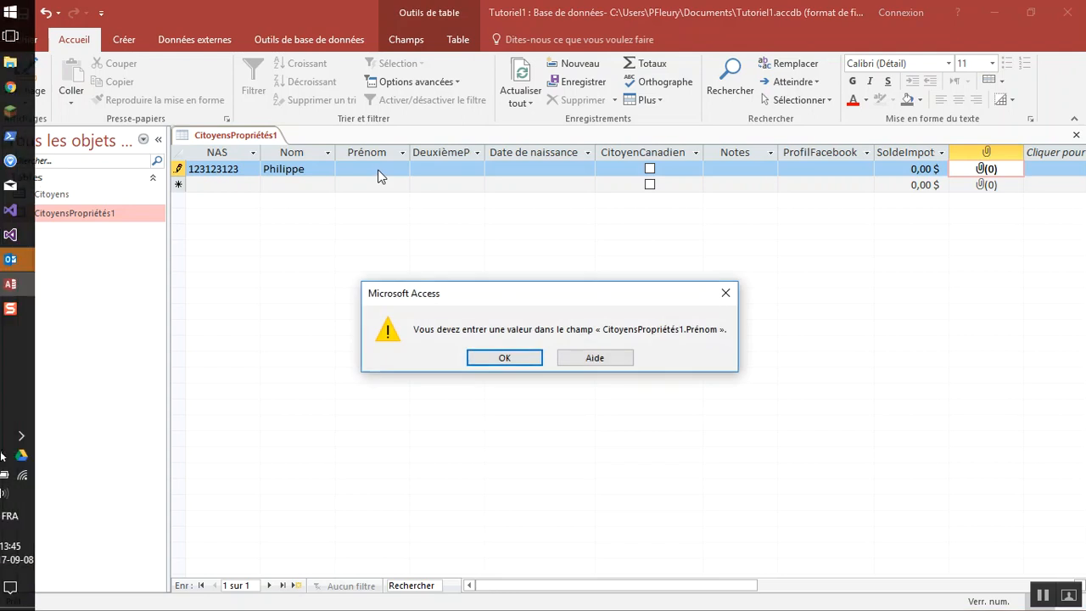
pyautogui.press('Return')
pyautogui.click(384, 169)
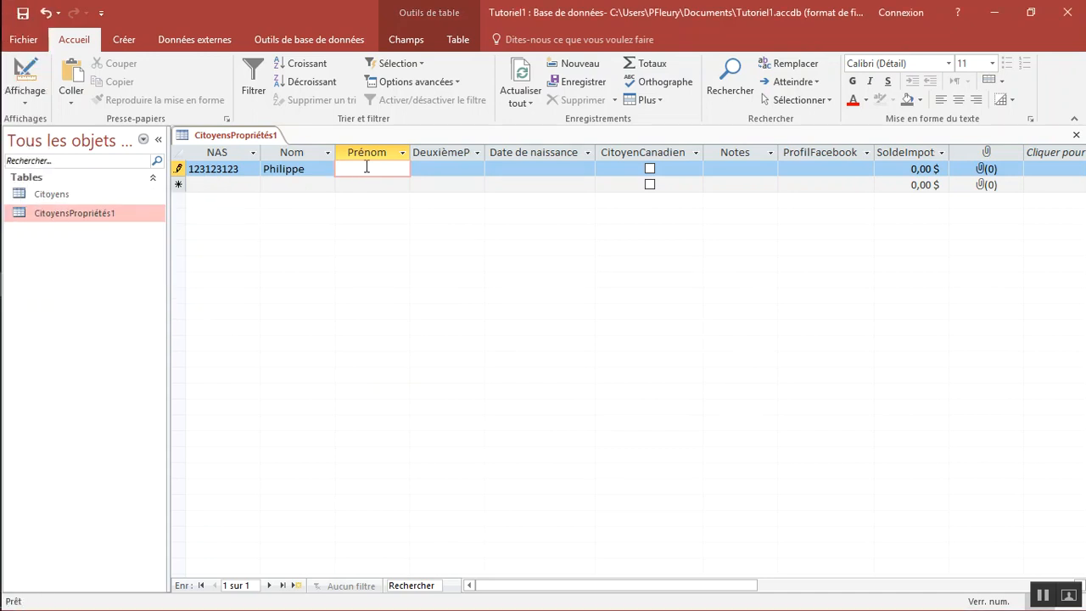
pyautogui.write('Ryan')
# - Correct the ending of the last name in Nom and complete the record, leaving the DeuxièmePrénom field empty
pyautogui.click(307, 170)
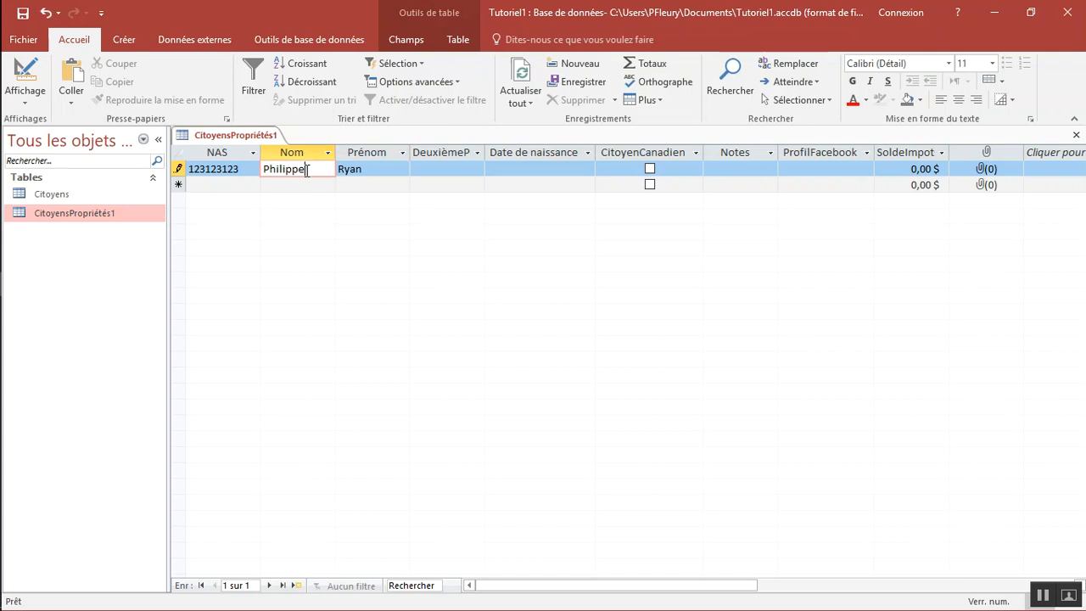
pyautogui.press('BackSpace')
pyautogui.write('s')
pyautogui.press('Tab')
pyautogui.click(447, 168)
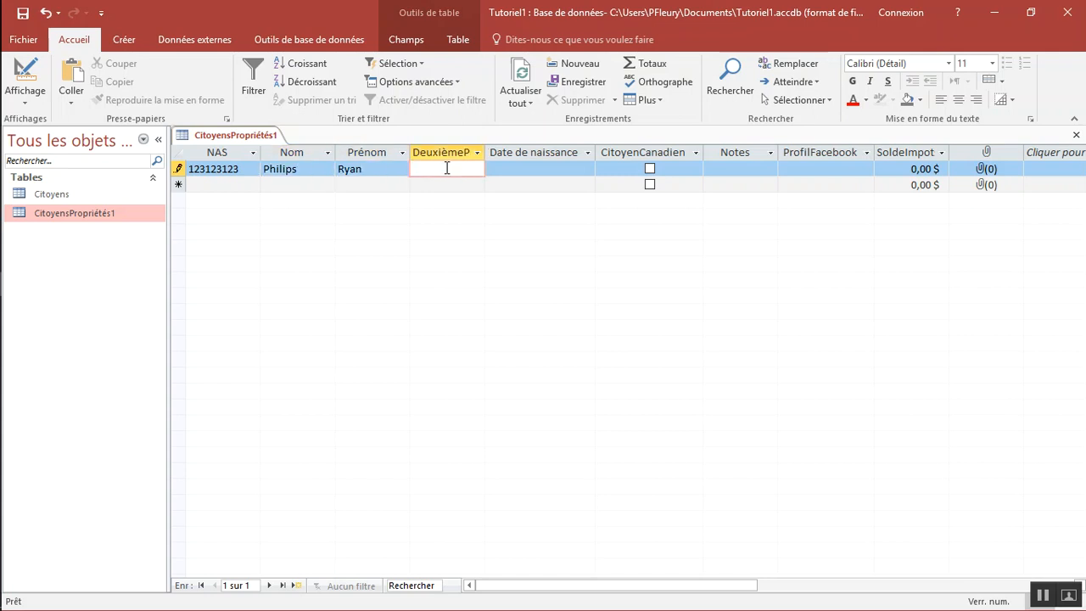
pyautogui.press('Tab')
pyautogui.press('Tab')
pyautogui.press('Tab')
pyautogui.press('Tab')
pyautogui.press('Tab')
pyautogui.press('Tab')
pyautogui.press('Tab')
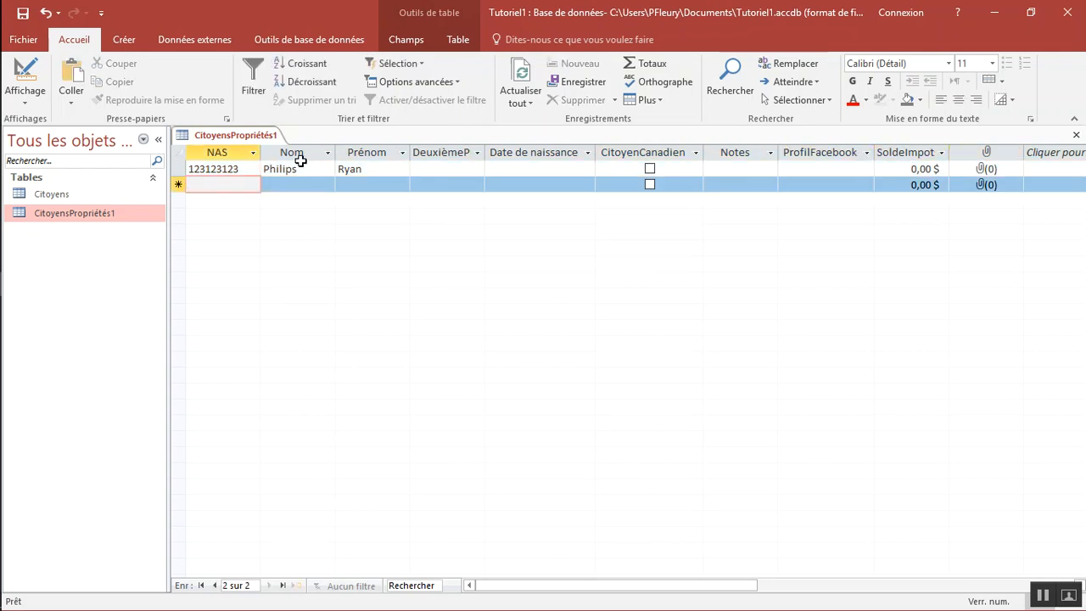
# - Return the table to design view and examine the Null interdit and Chaîne vide autorisée properties of DeuxièmePrénom
pyautogui.click(250, 170)
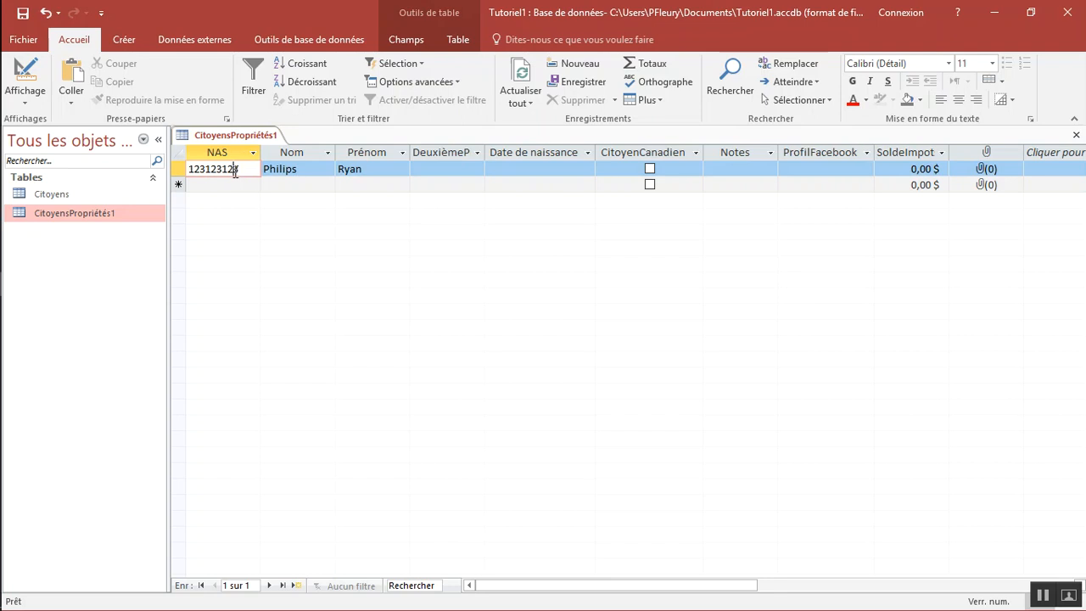
pyautogui.click(292, 170)
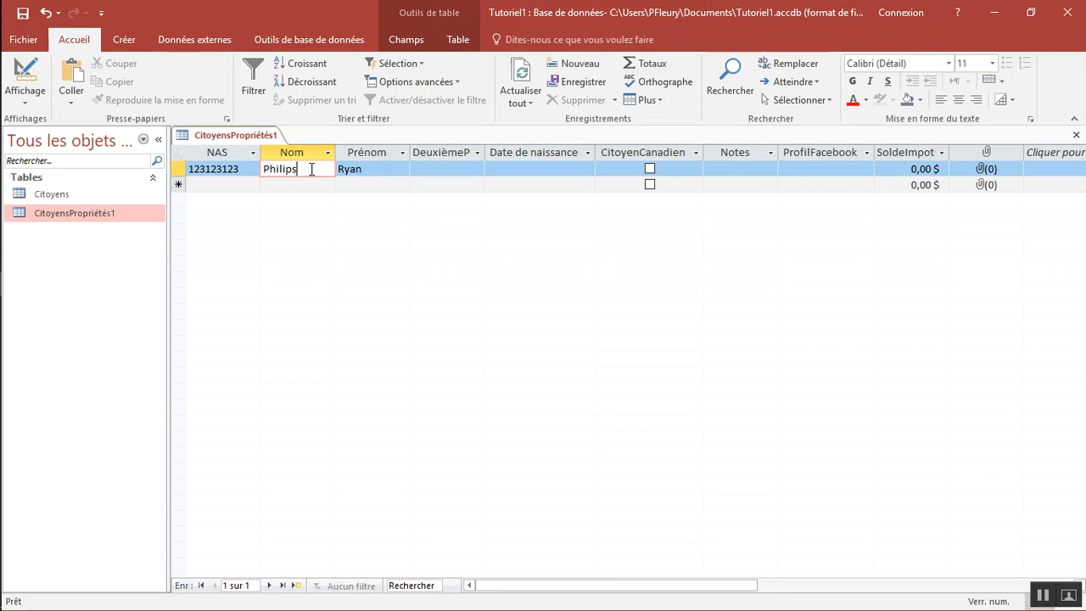
pyautogui.click(358, 169)
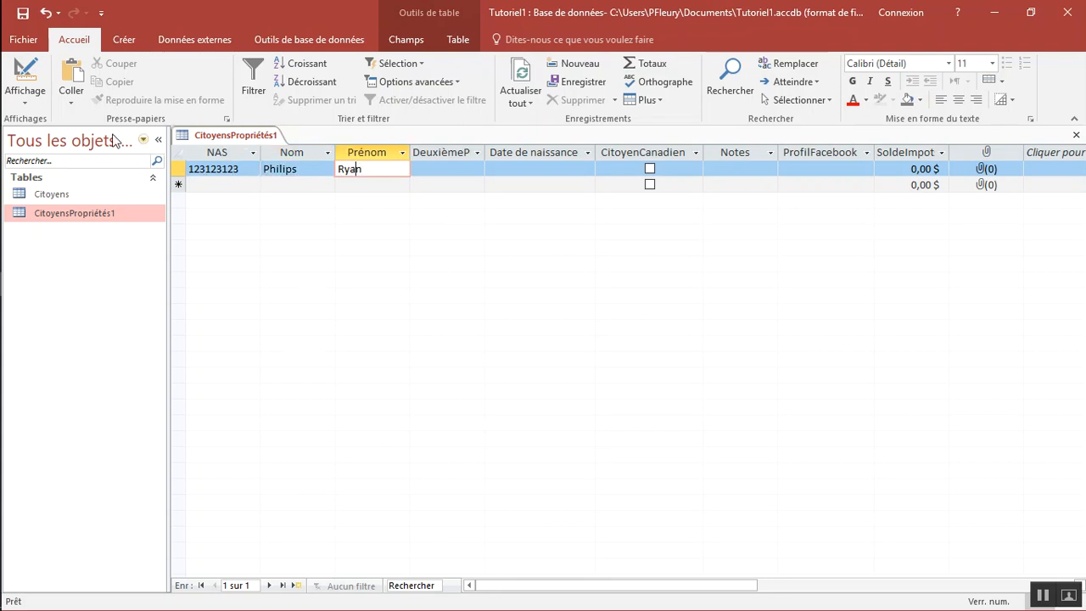
pyautogui.click(24, 76)
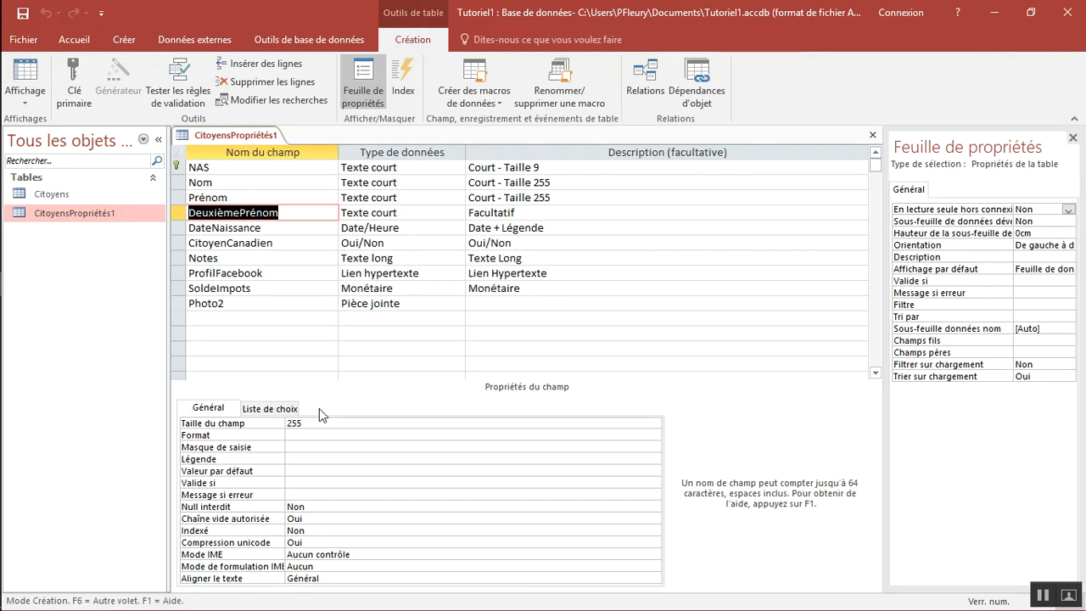
pyautogui.click(260, 509)
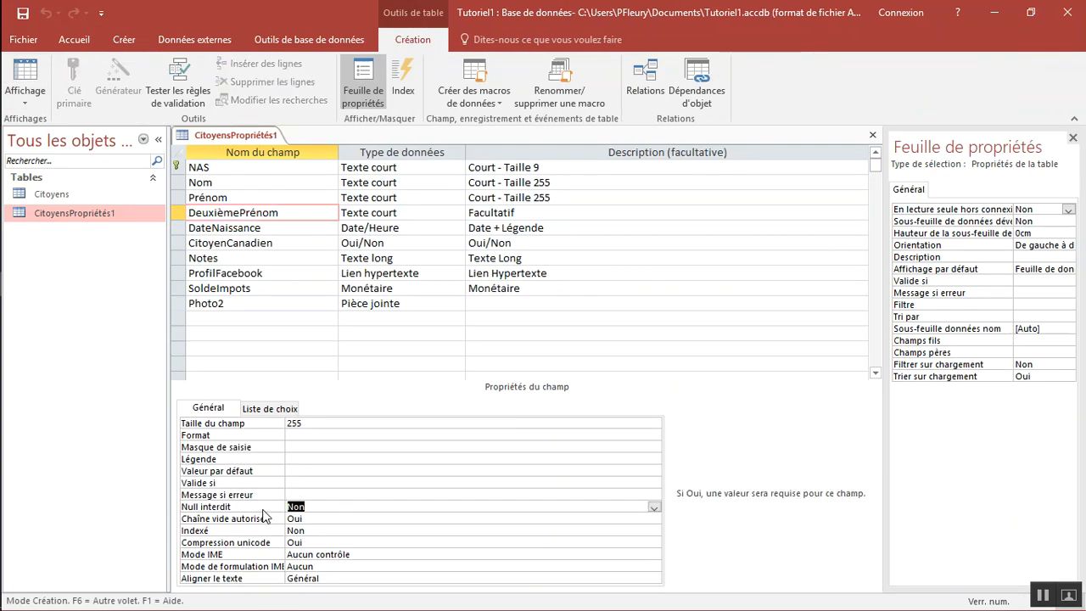
pyautogui.click(293, 518)
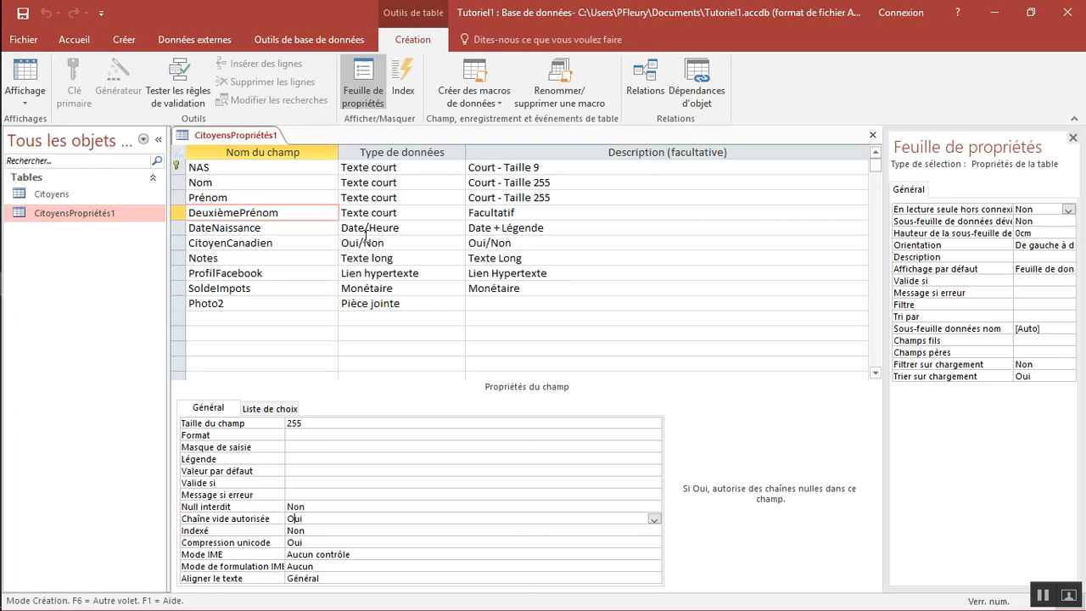
# - Inspect the Légende property of the DateNaissance field
pyautogui.click(311, 228)
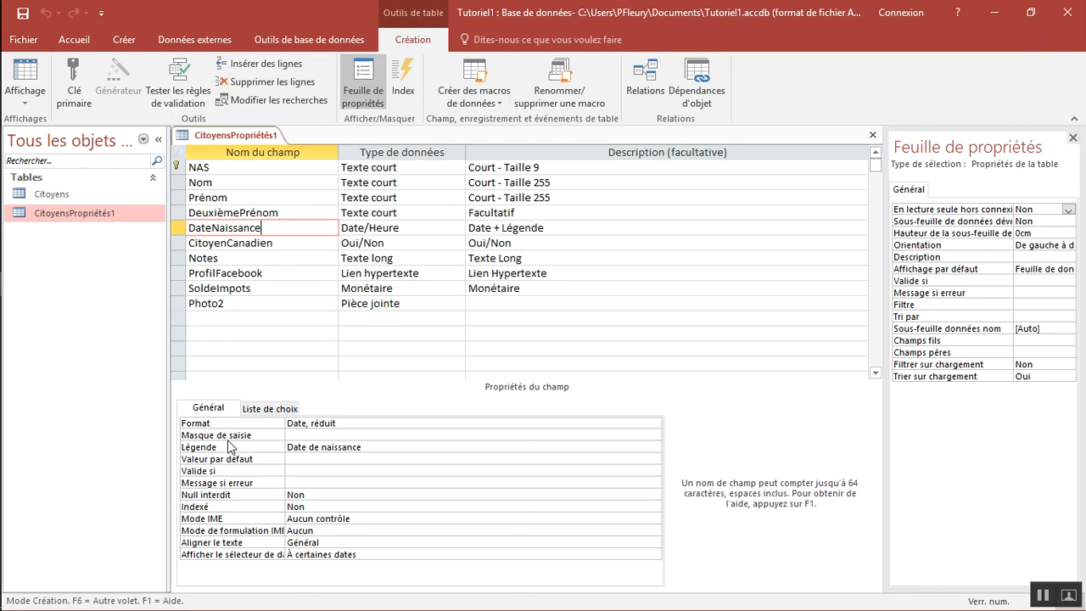
pyautogui.click(323, 447)
pyautogui.click(378, 447)
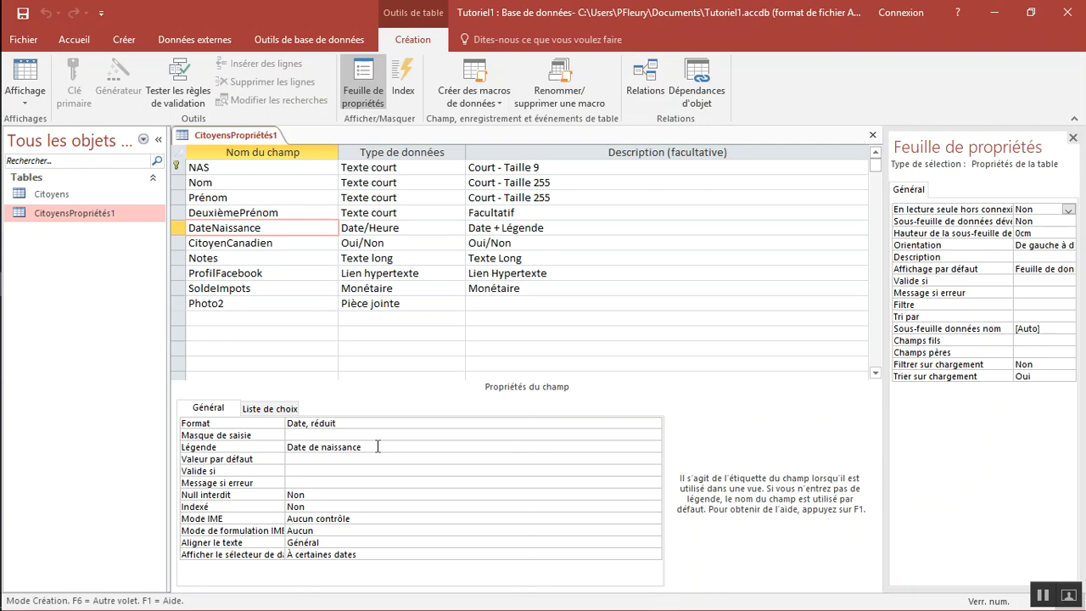
# - Check the DateNaissance column's caption in datasheet view, and return the table to design view
pyautogui.click(25, 77)
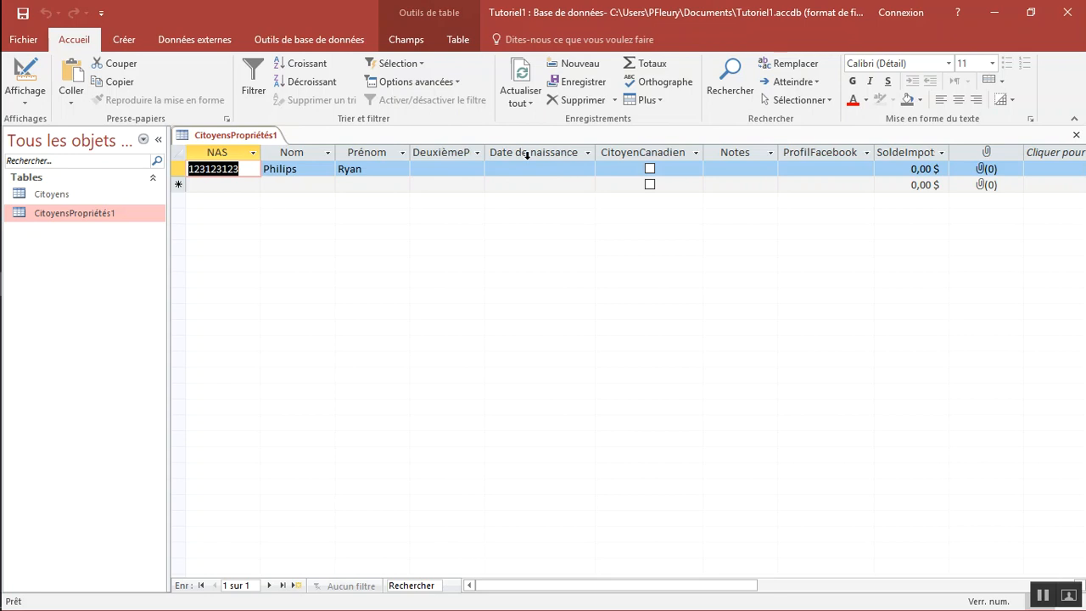
pyautogui.click(26, 72)
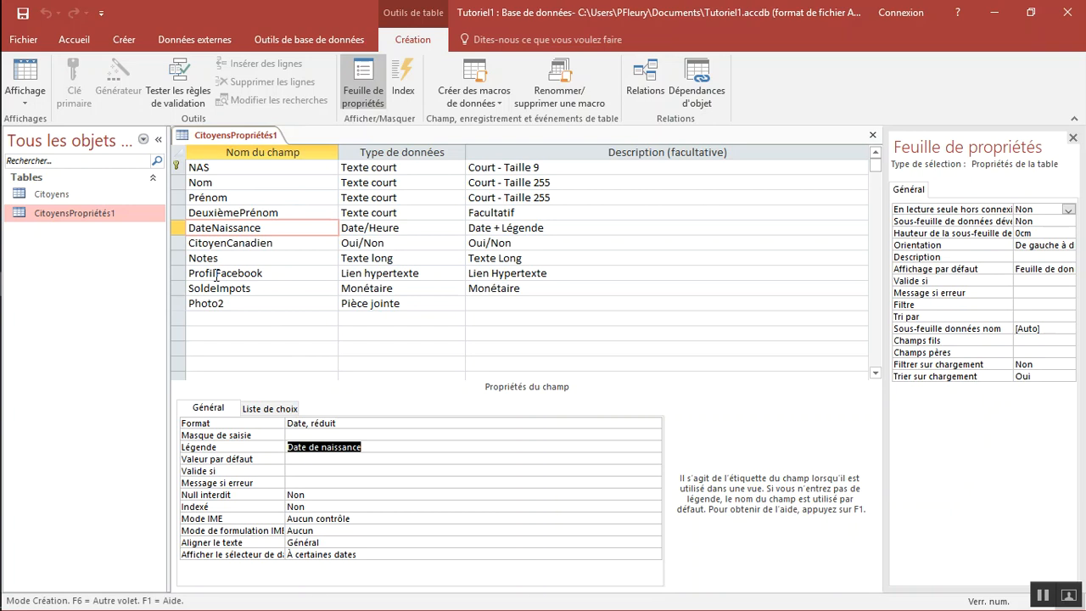
# - Rename the CitoyenCanadien field as NeAuCanada, keeping its Oui/Non data type
pyautogui.click(252, 243)
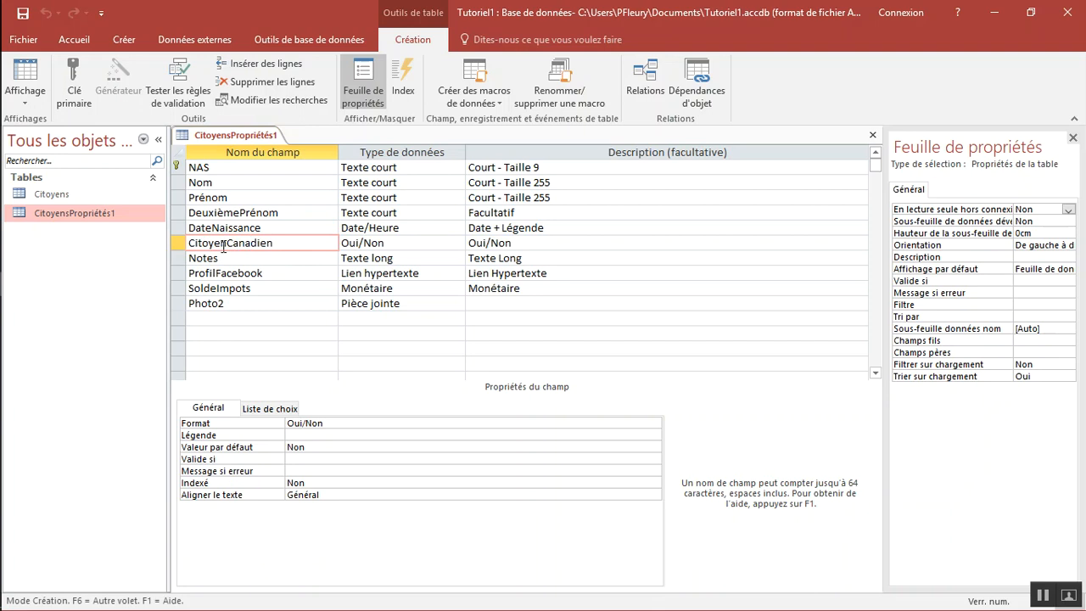
pyautogui.doubleClick(253, 242)
pyautogui.press('Delete')
pyautogui.write('NeAuCanada')
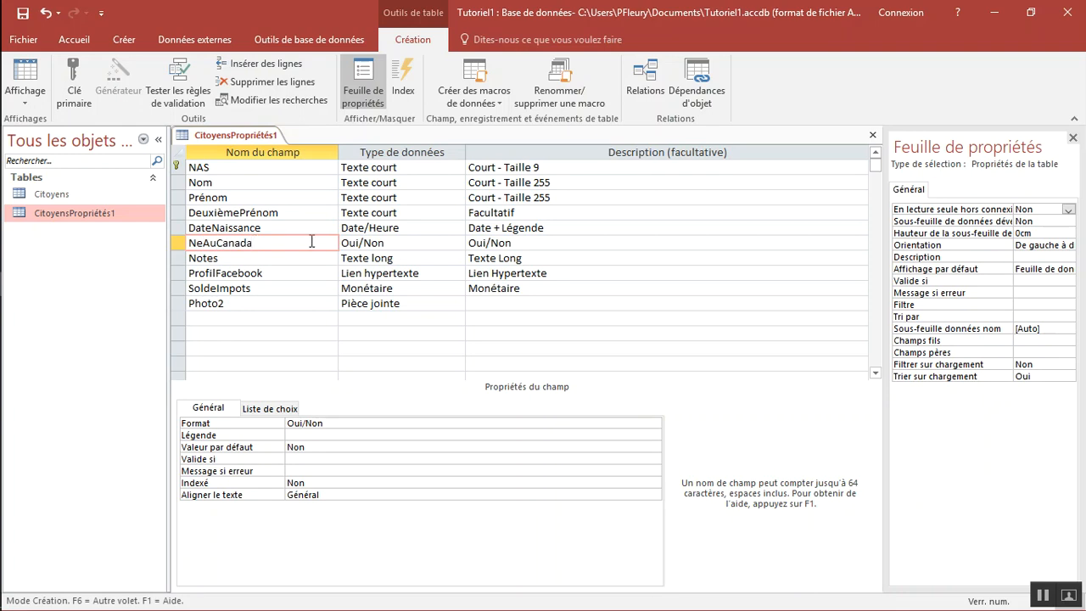
pyautogui.press('Tab')
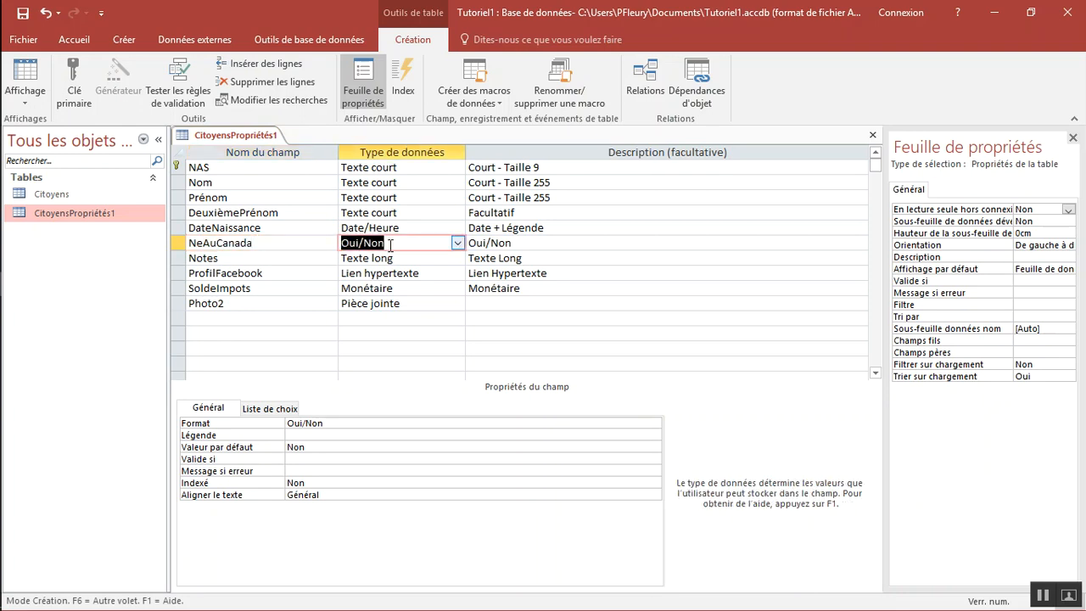
# - Set the Valeur par défaut of NeAuCanada to Oui, and save the table while switching to datasheet view
pyautogui.click(321, 447)
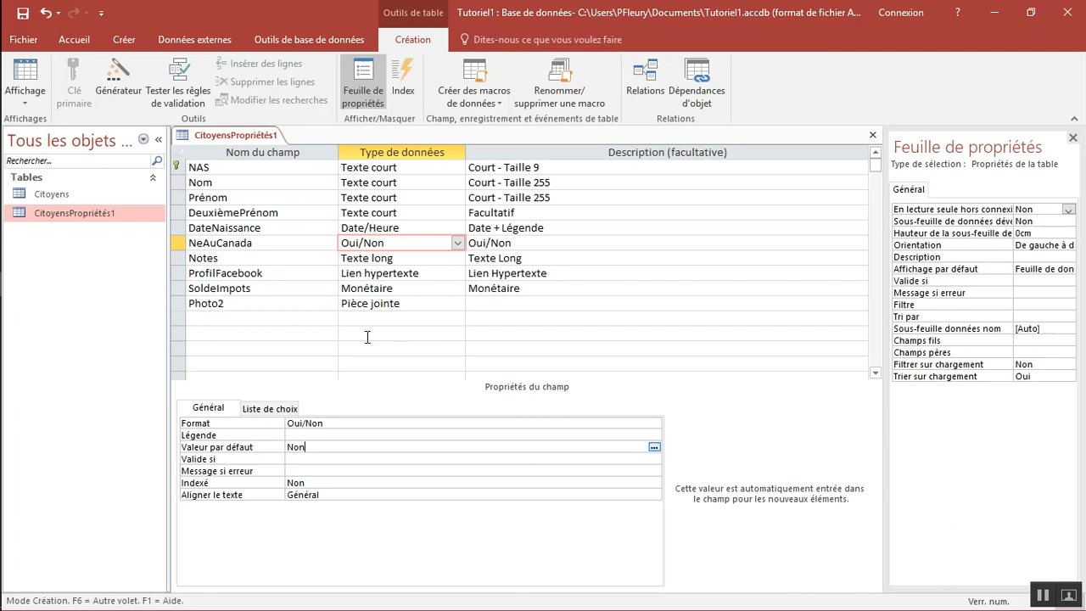
pyautogui.click(654, 448)
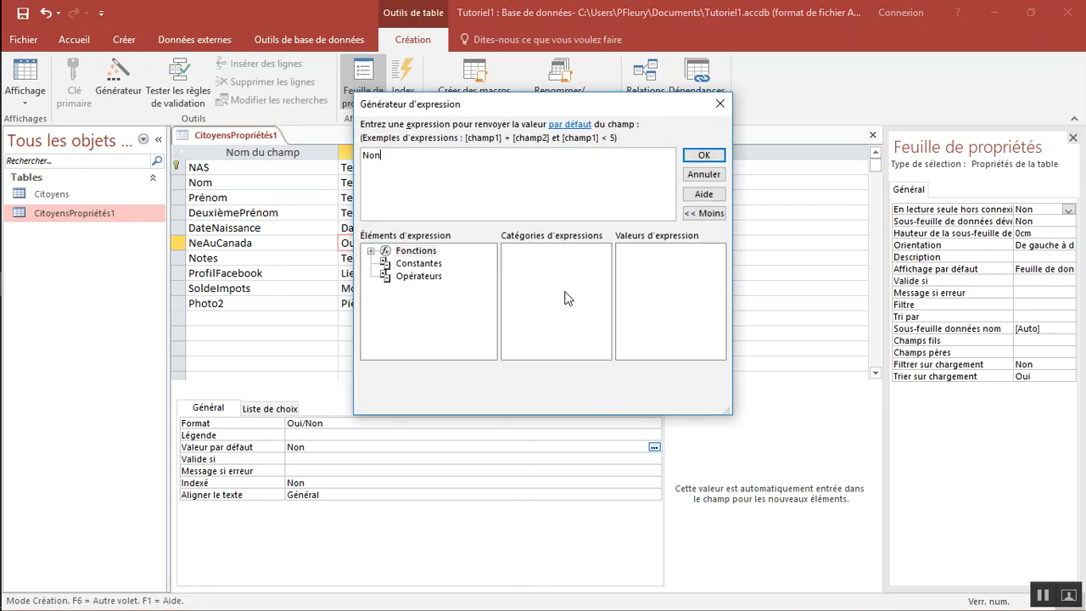
pyautogui.click(691, 176)
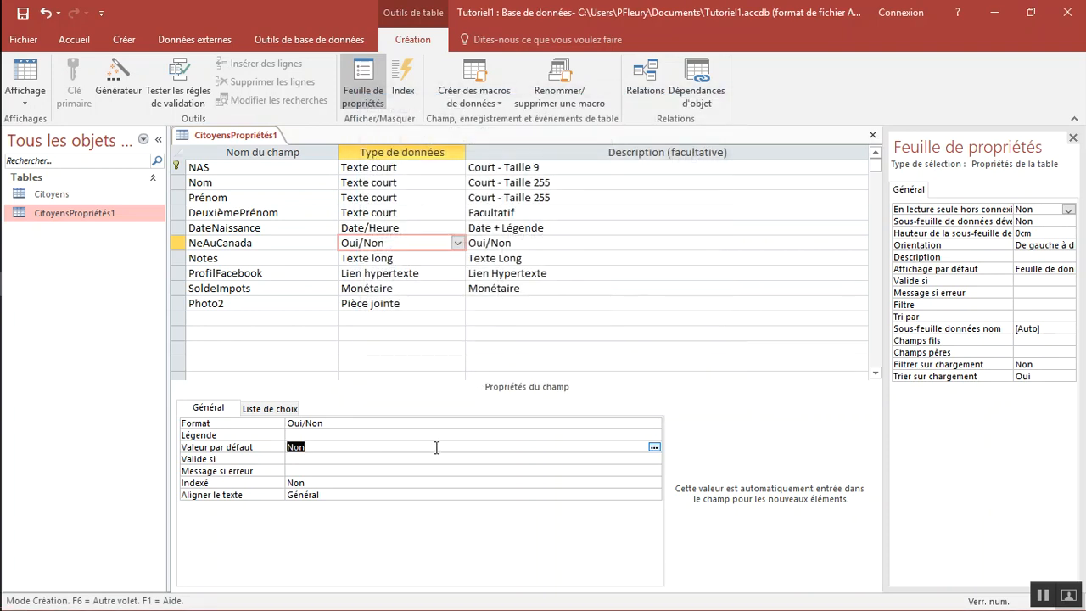
pyautogui.write('Oui')
pyautogui.click(26, 72)
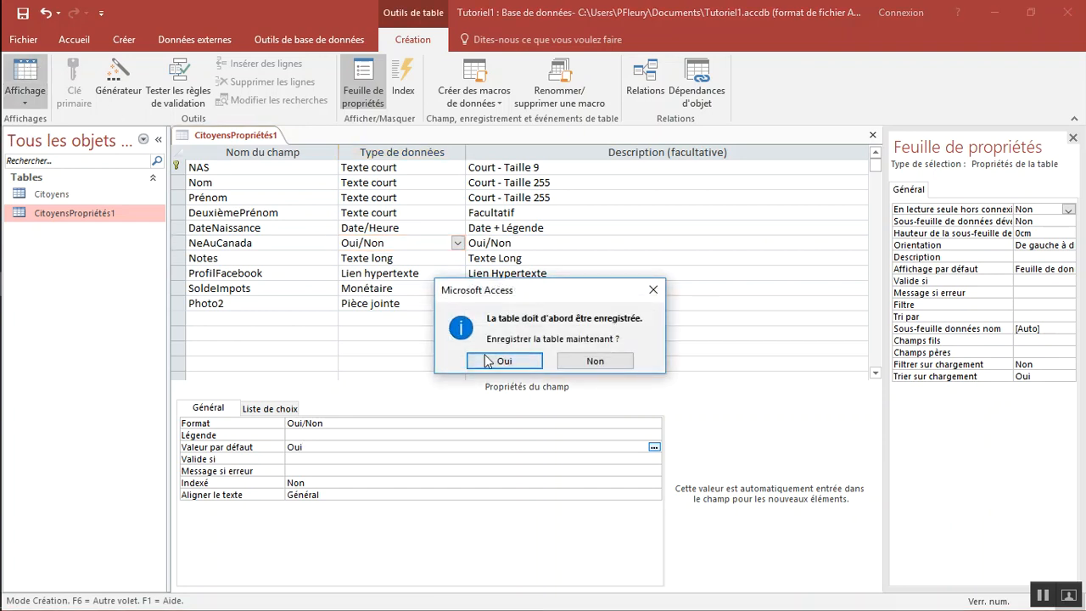
pyautogui.click(485, 360)
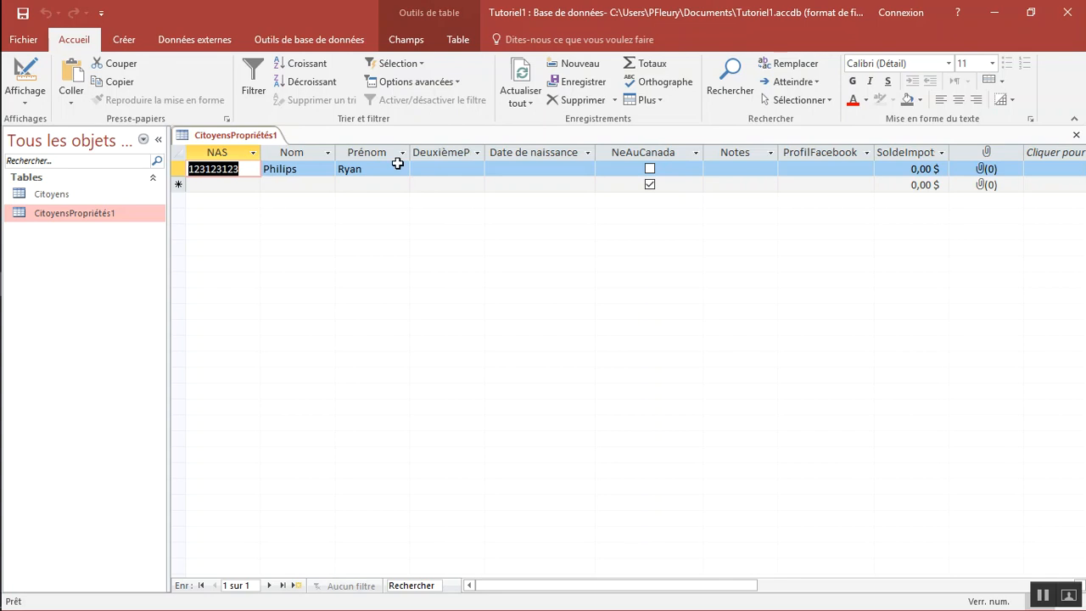
# - Return the table to design view and examine the field properties of Notes and ProfilFacebook
pyautogui.click(15, 67)
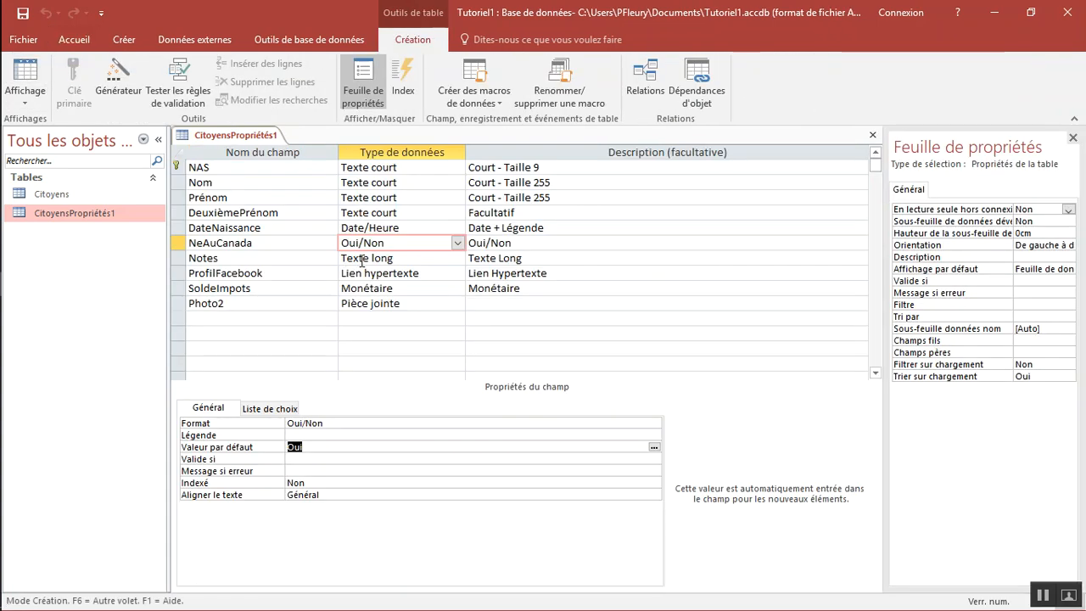
pyautogui.click(361, 259)
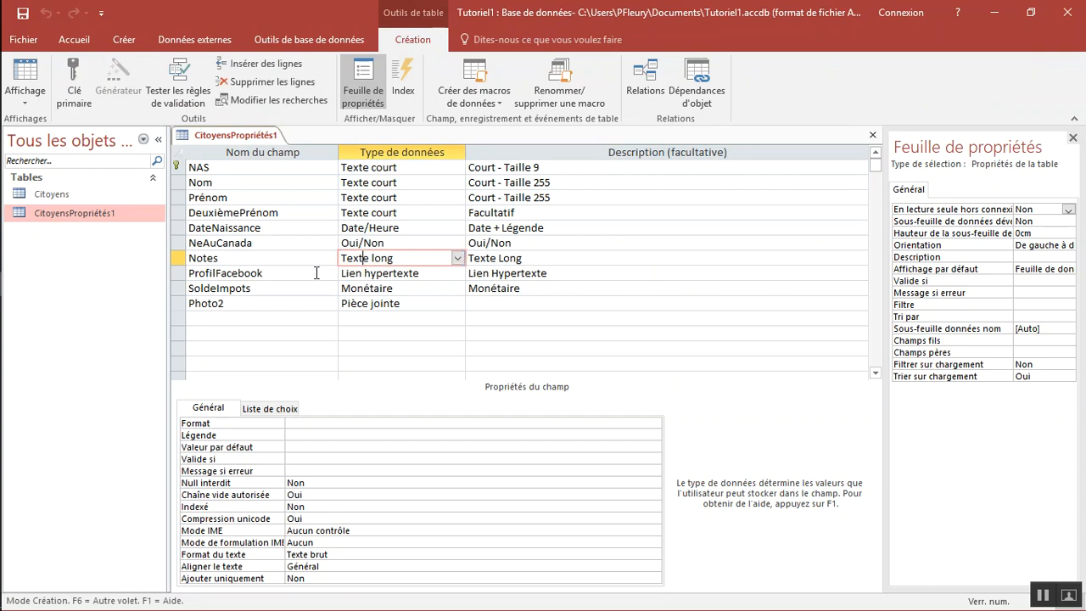
pyautogui.click(366, 273)
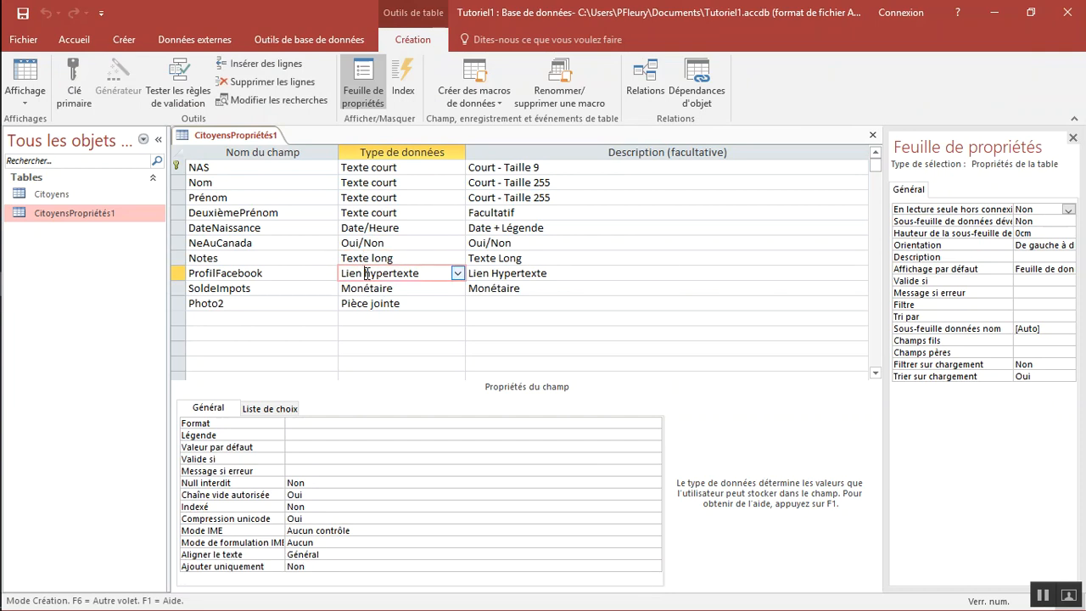
# - Compare the Taille du champ property of the short-text fields NAS and Nom with the properties of the long-text Notes field
pyautogui.click(393, 168)
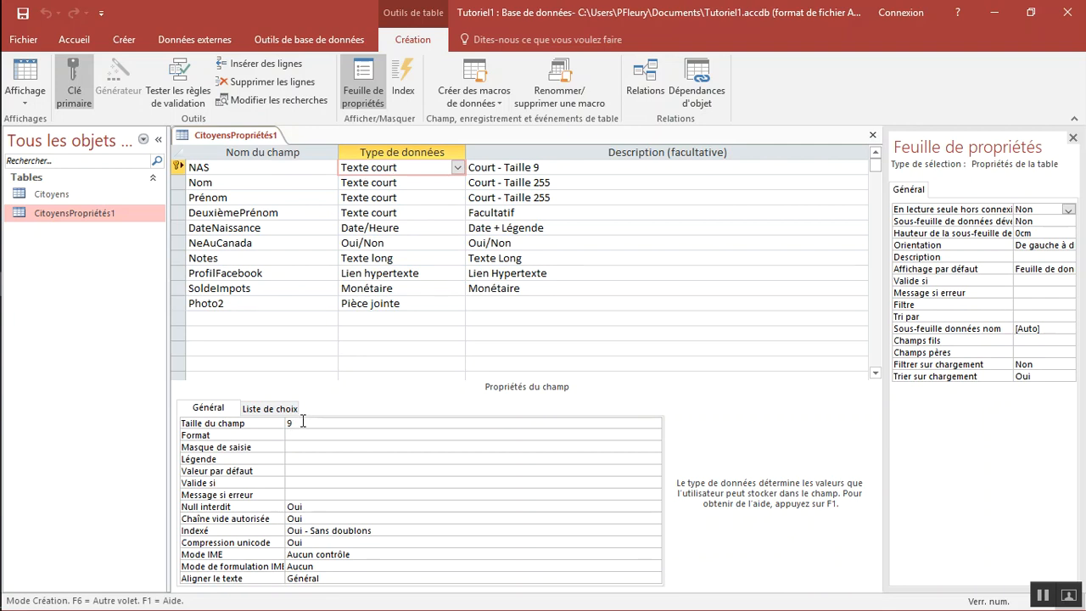
pyautogui.click(303, 422)
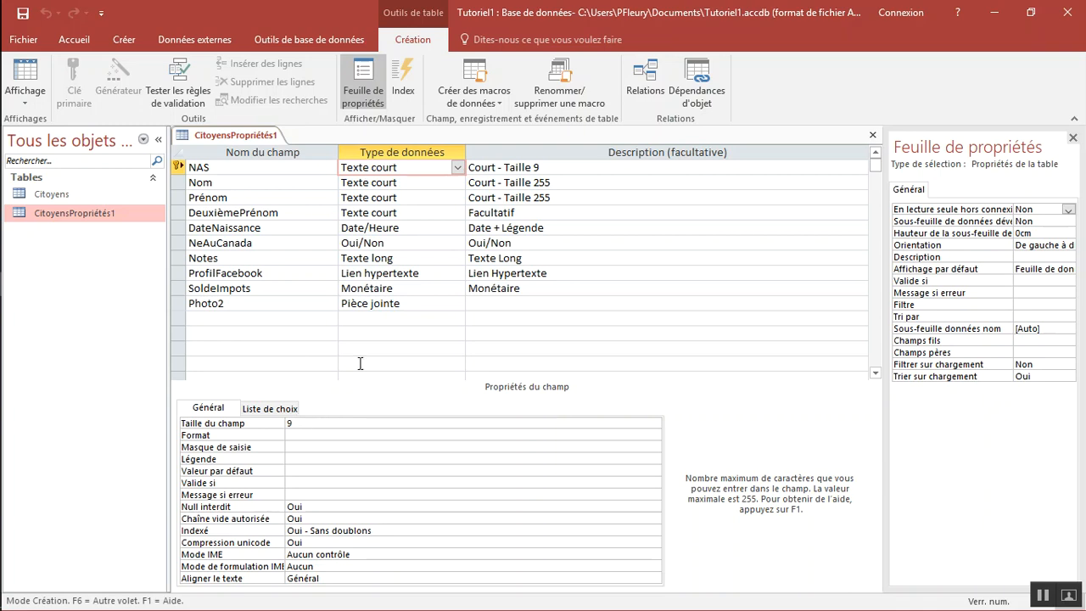
pyautogui.click(421, 182)
pyautogui.click(294, 424)
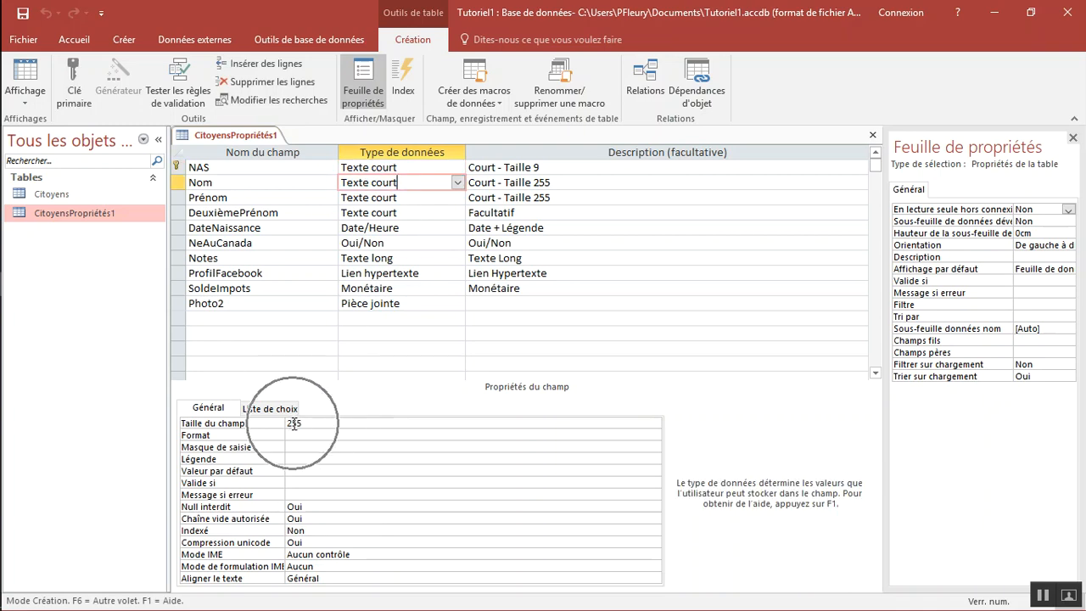
pyautogui.click(378, 260)
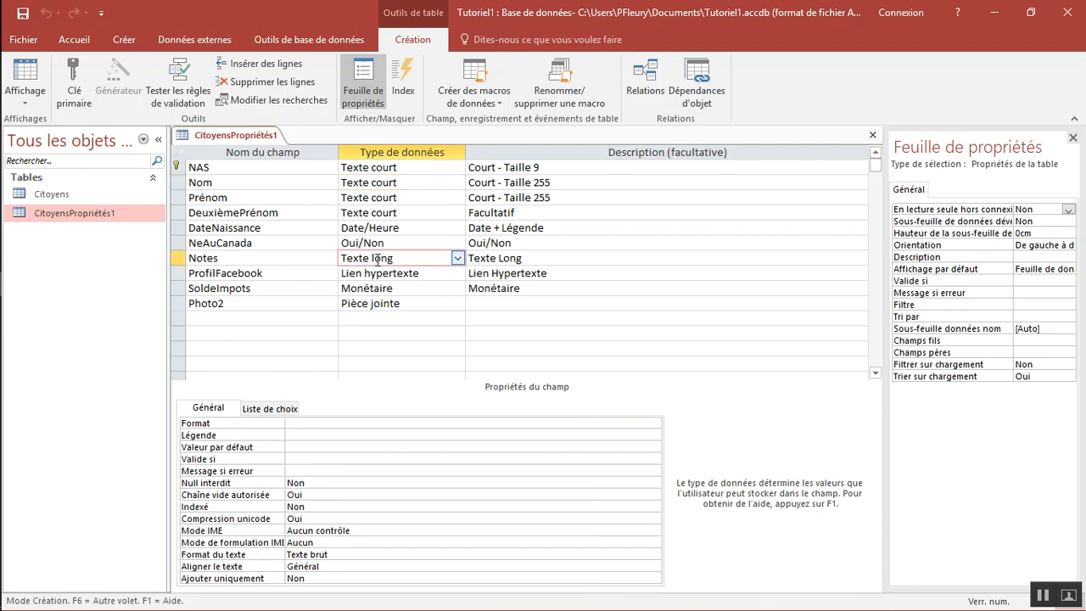